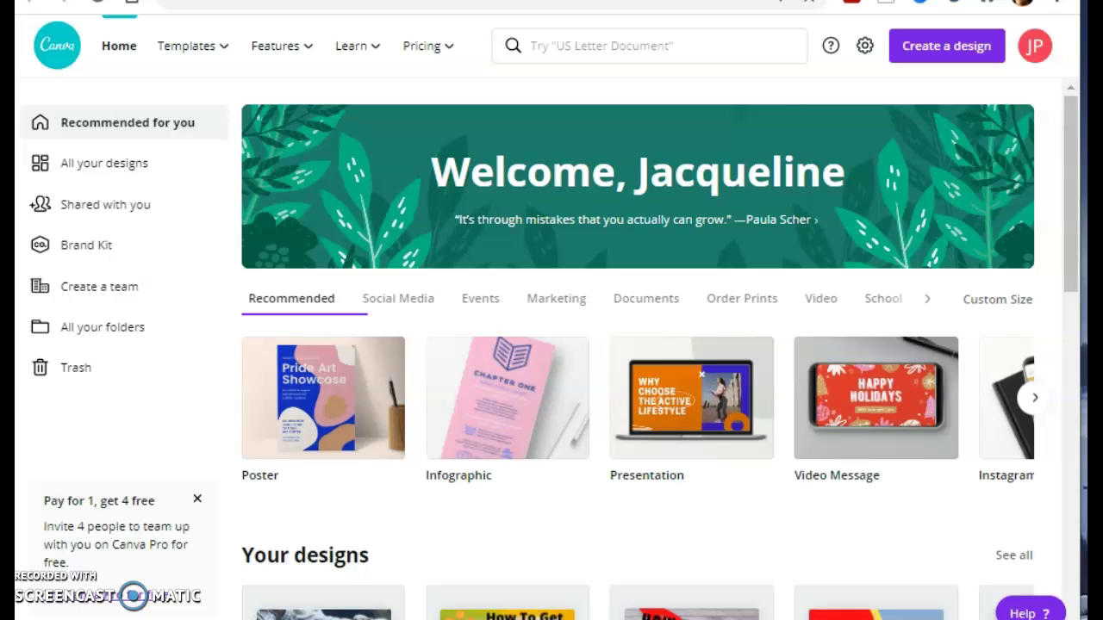
Search the templates for "youtube thumbnail" and create a blank YouTube Thumbnail design.
{"action": "left_click", "coordinate": [527, 45]}
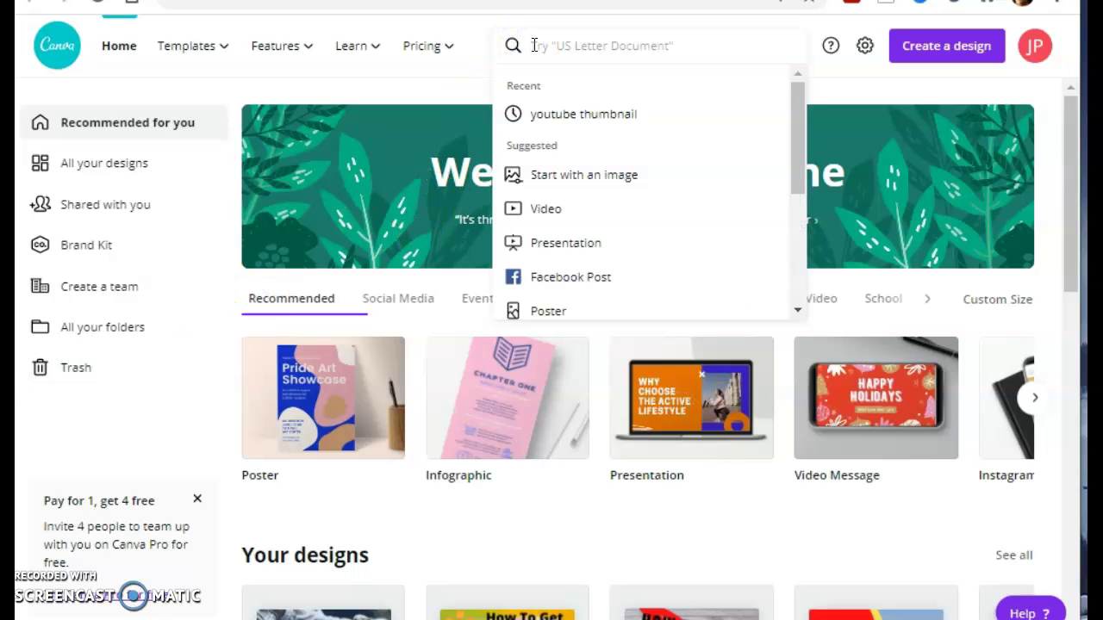
{"action": "left_click", "coordinate": [569, 116]}
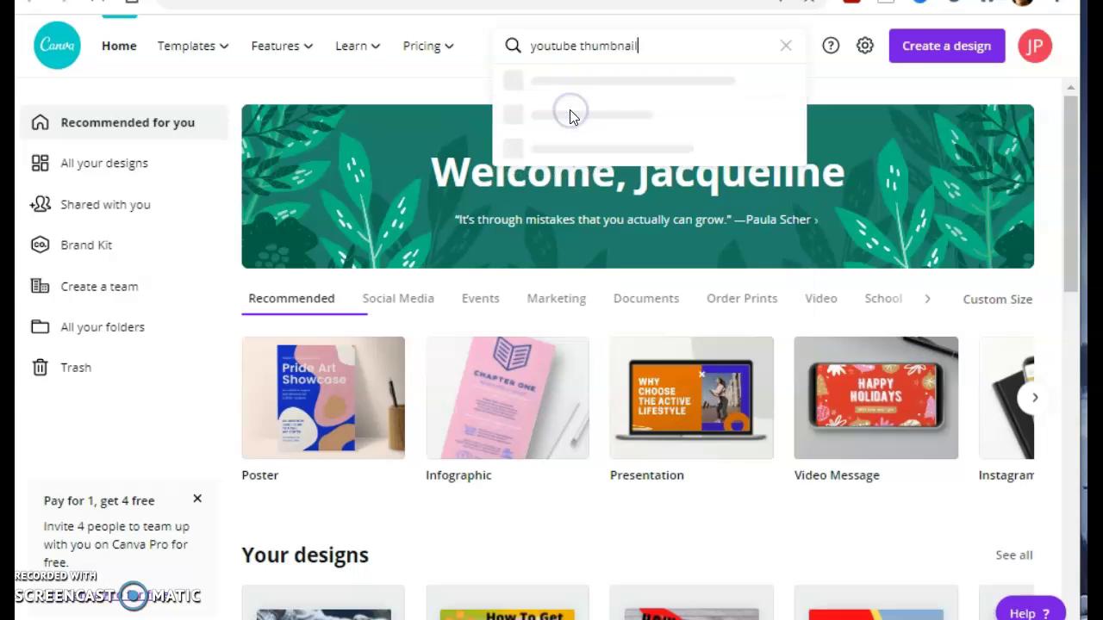
{"action": "left_click", "coordinate": [455, 94]}
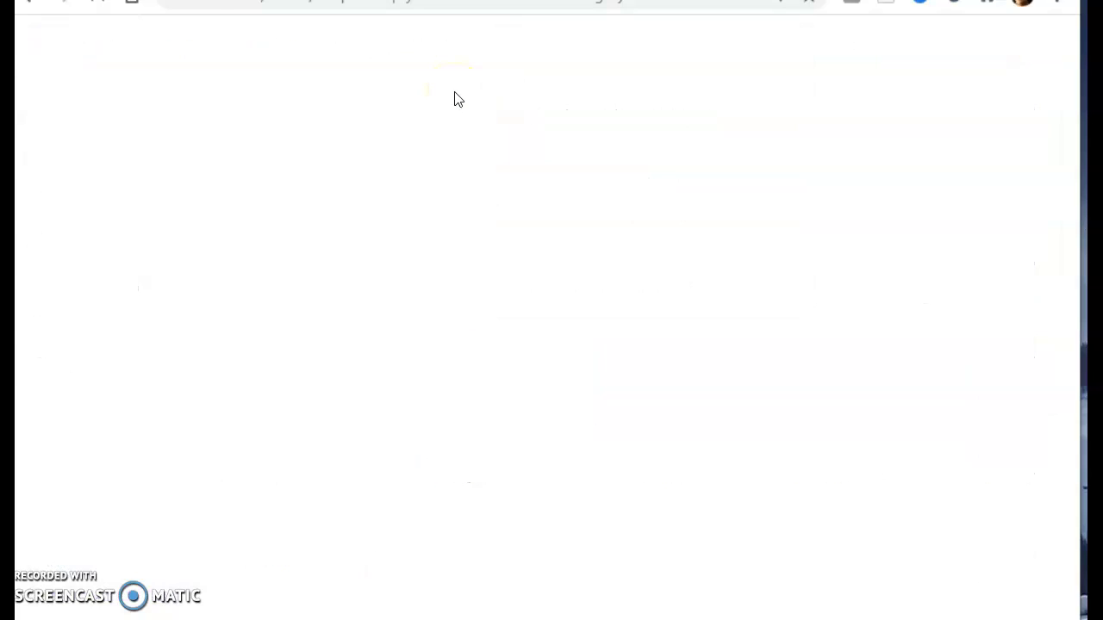
{"action": "left_click", "coordinate": [453, 168]}
{"action": "left_click", "coordinate": [447, 215]}
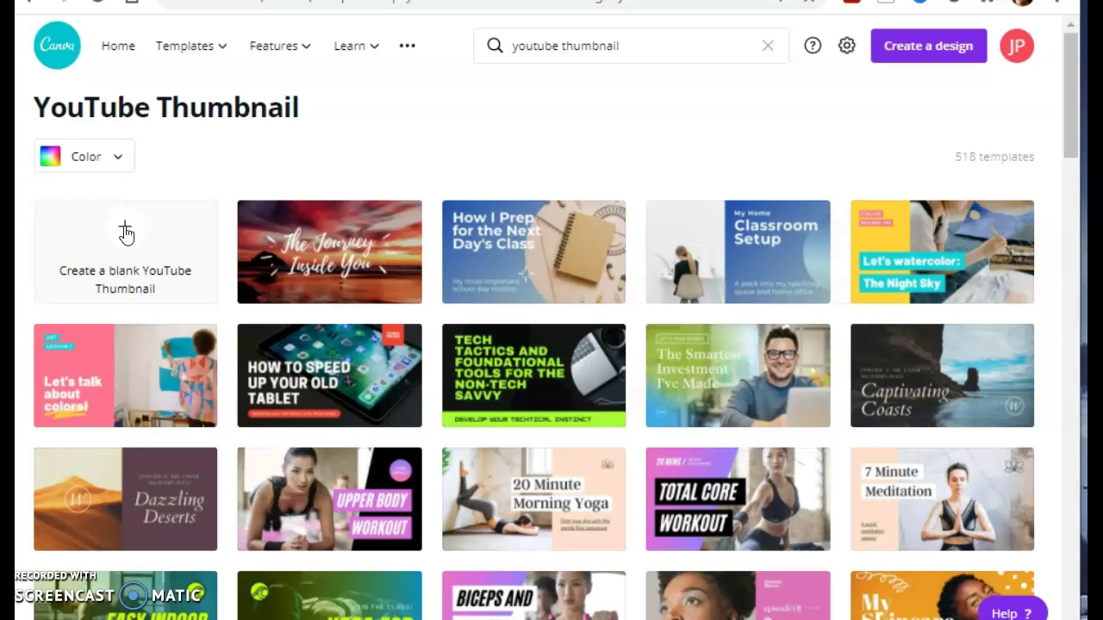
{"action": "left_click", "coordinate": [125, 231]}
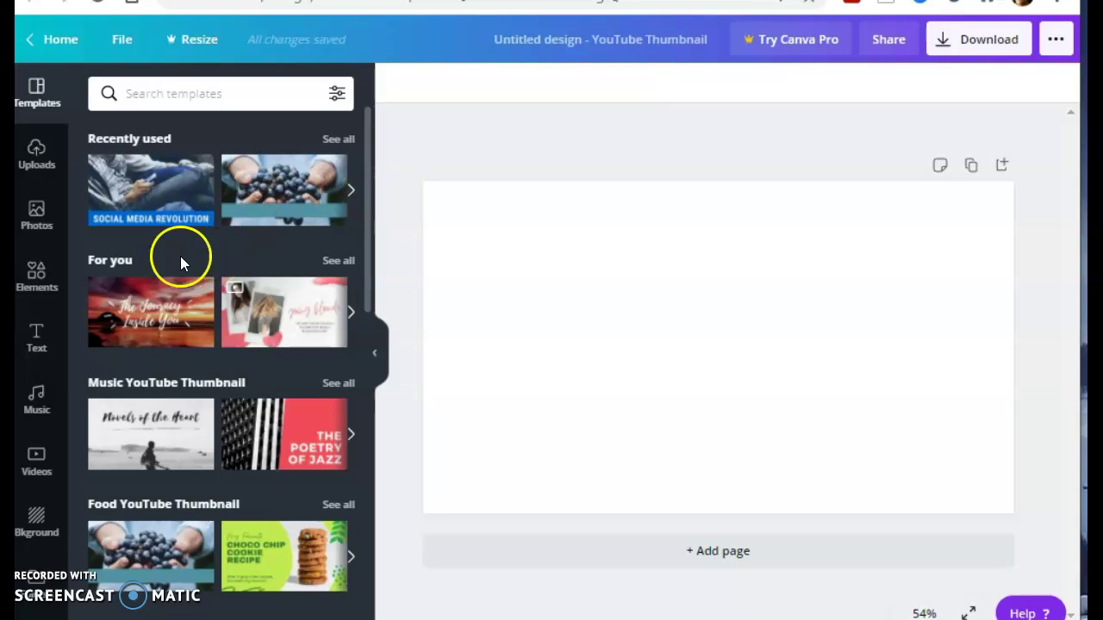
Upload the image file "th (1).jpg 700k image.jpg" from the device and place it on the blank page.
{"action": "left_click", "coordinate": [36, 153]}
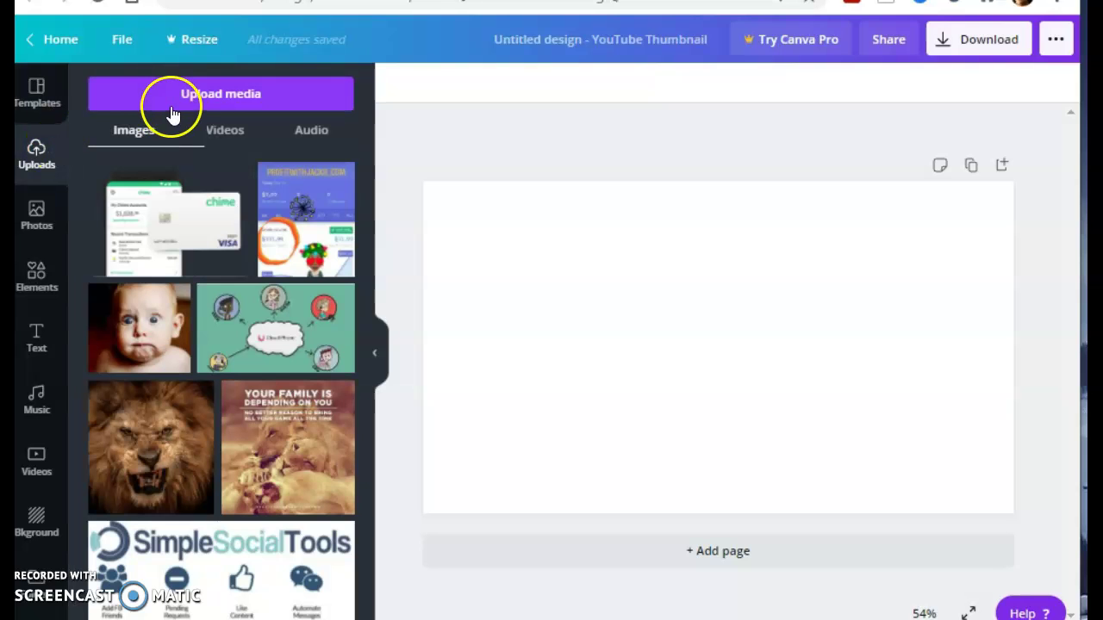
{"action": "left_click", "coordinate": [201, 105]}
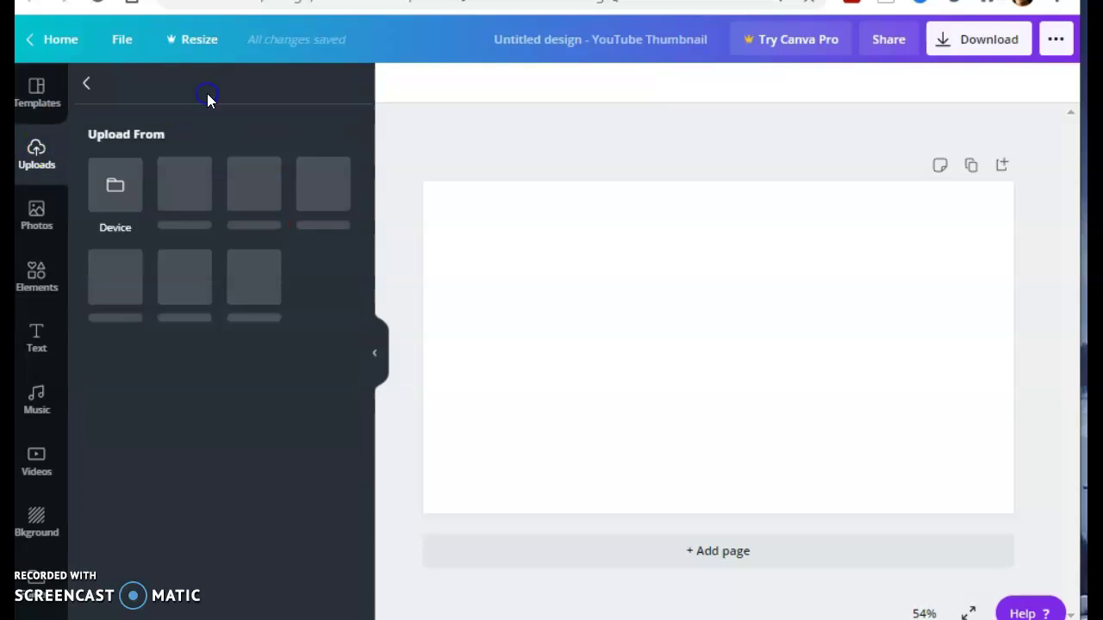
{"action": "left_click", "coordinate": [116, 185]}
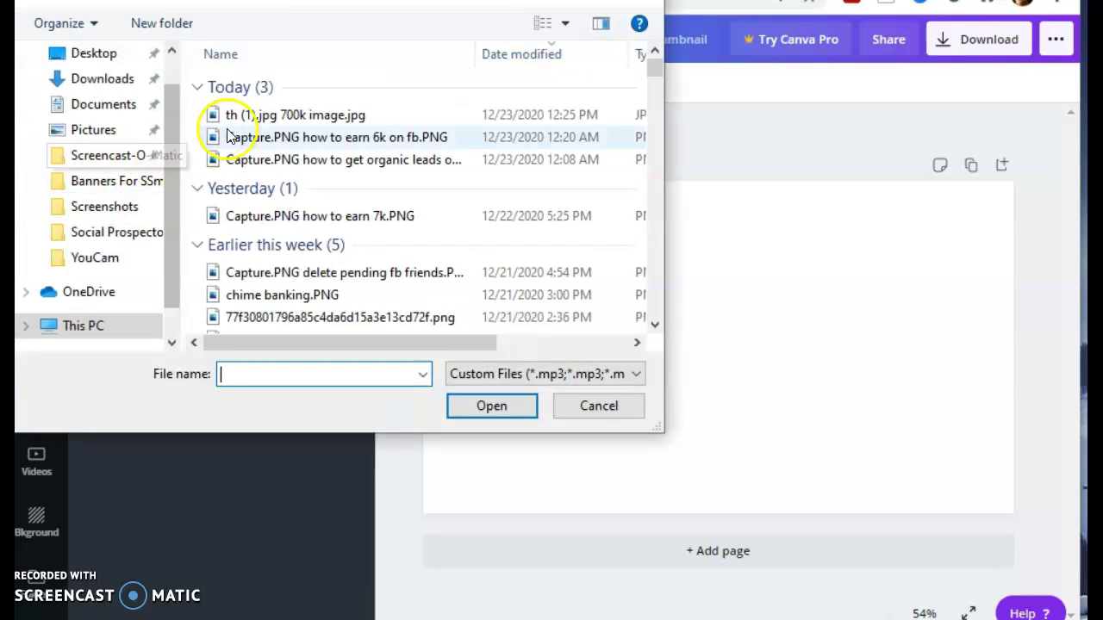
{"action": "left_click", "coordinate": [261, 119]}
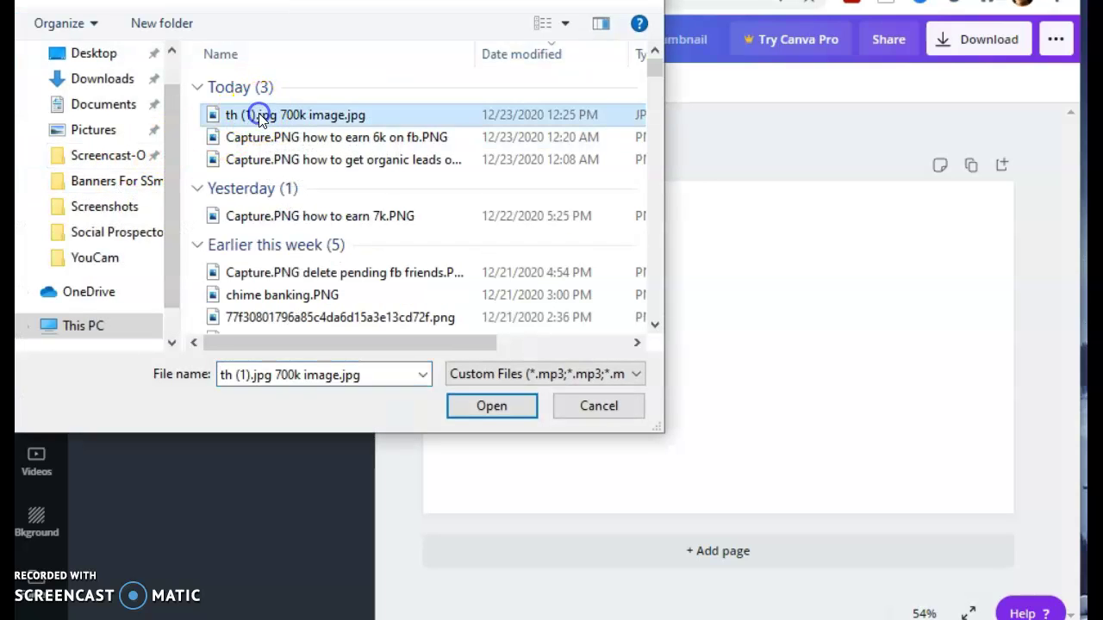
{"action": "left_click", "coordinate": [456, 404]}
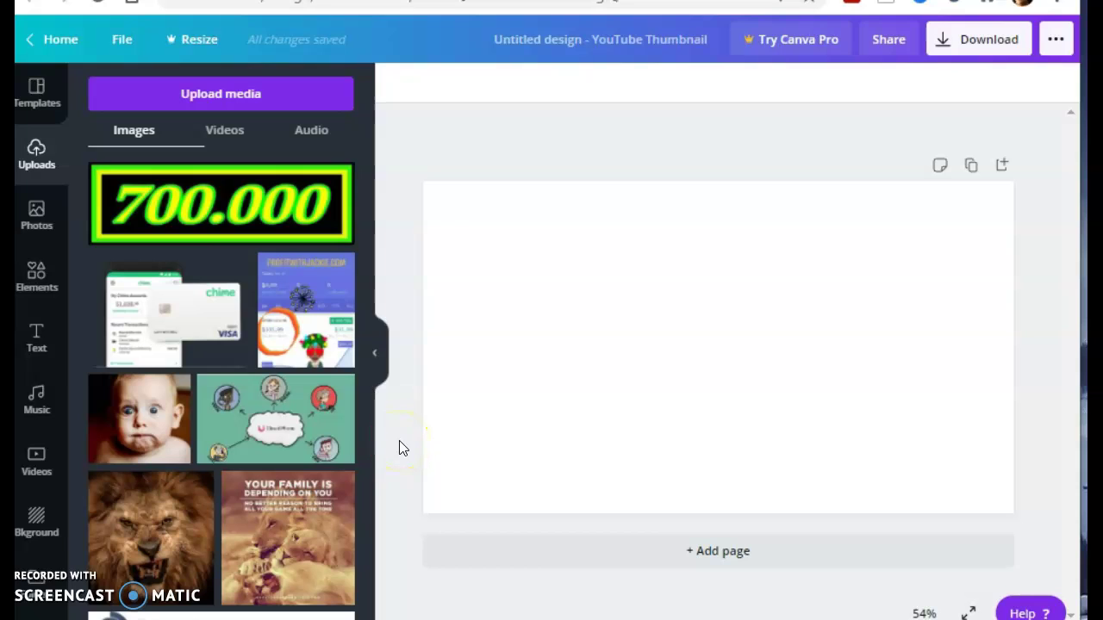
{"action": "left_click", "coordinate": [295, 209]}
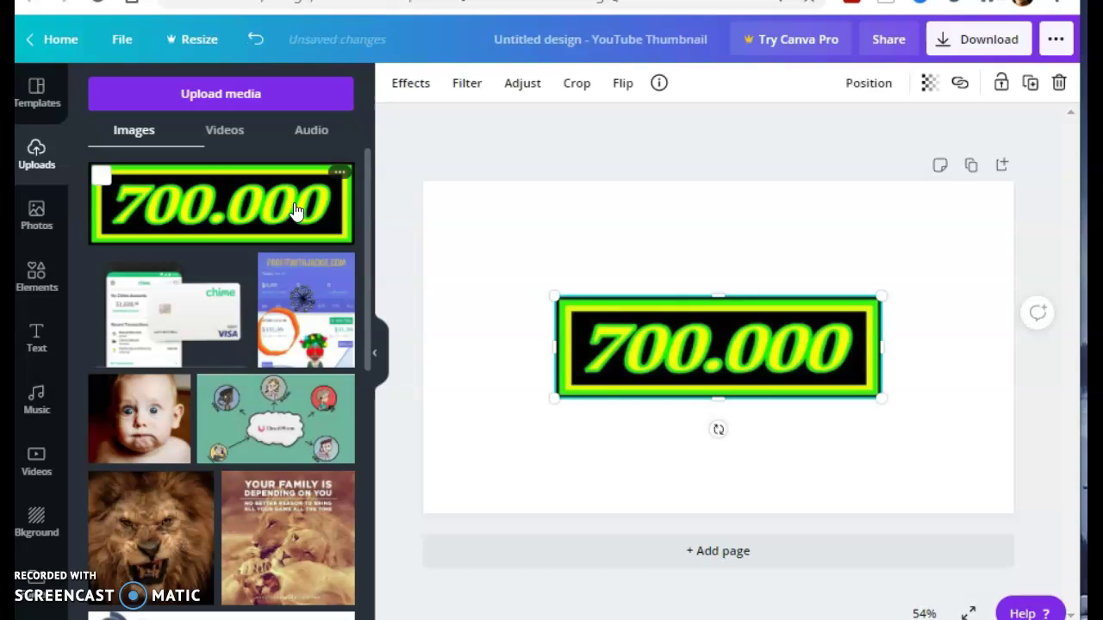
Enlarge the 700.000 image to nearly the page's width and move it to the upper part of the page.
{"action": "left_click", "coordinate": [684, 321]}
{"action": "left_click", "coordinate": [688, 354]}
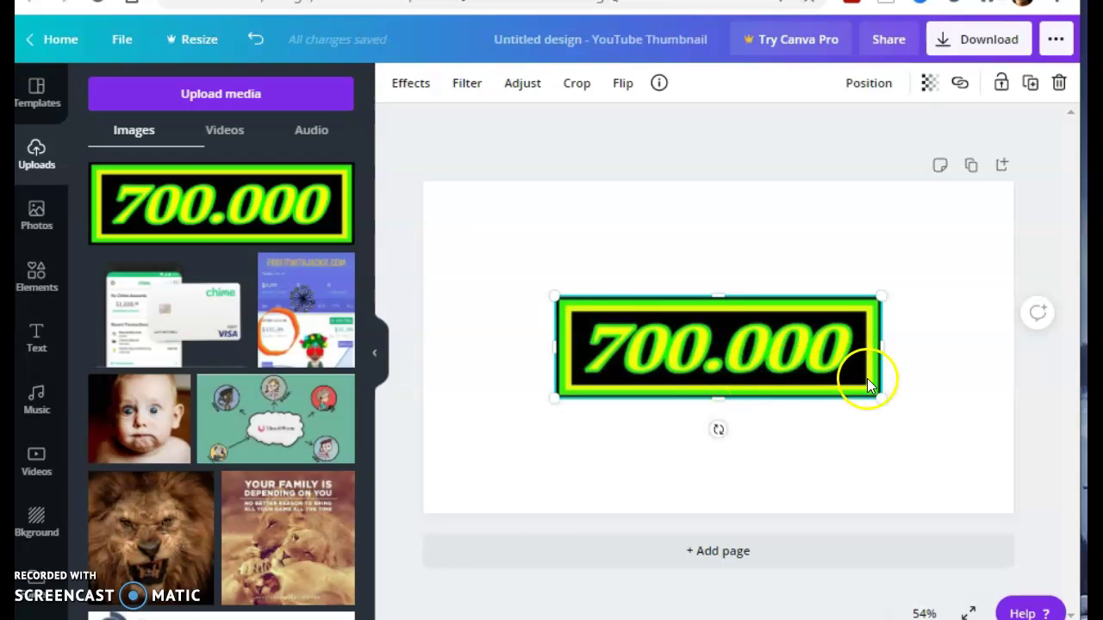
{"action": "left_click_drag", "start_coordinate": [875, 389], "coordinate": [928, 436]}
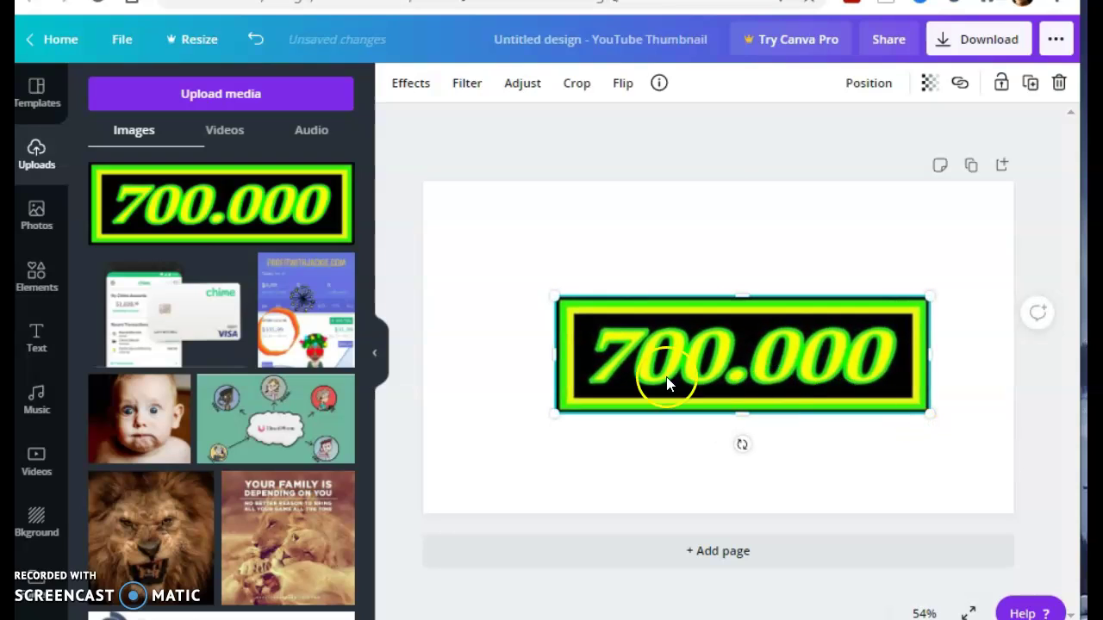
{"action": "left_click_drag", "start_coordinate": [557, 412], "coordinate": [505, 467]}
{"action": "left_click_drag", "start_coordinate": [930, 434], "coordinate": [970, 445]}
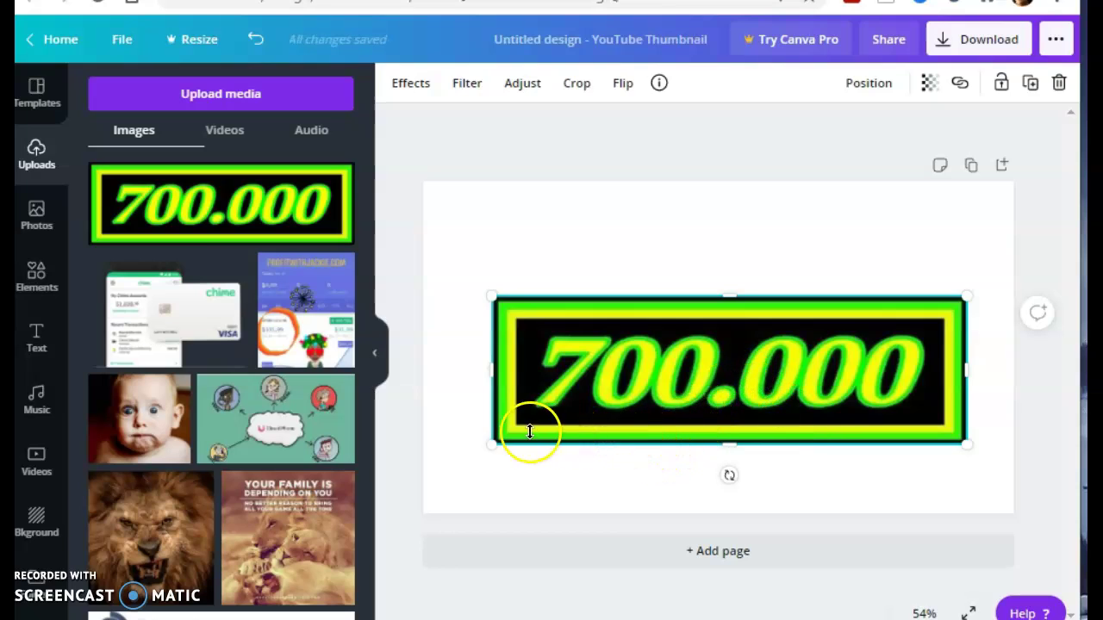
{"action": "left_click_drag", "start_coordinate": [497, 443], "coordinate": [478, 468]}
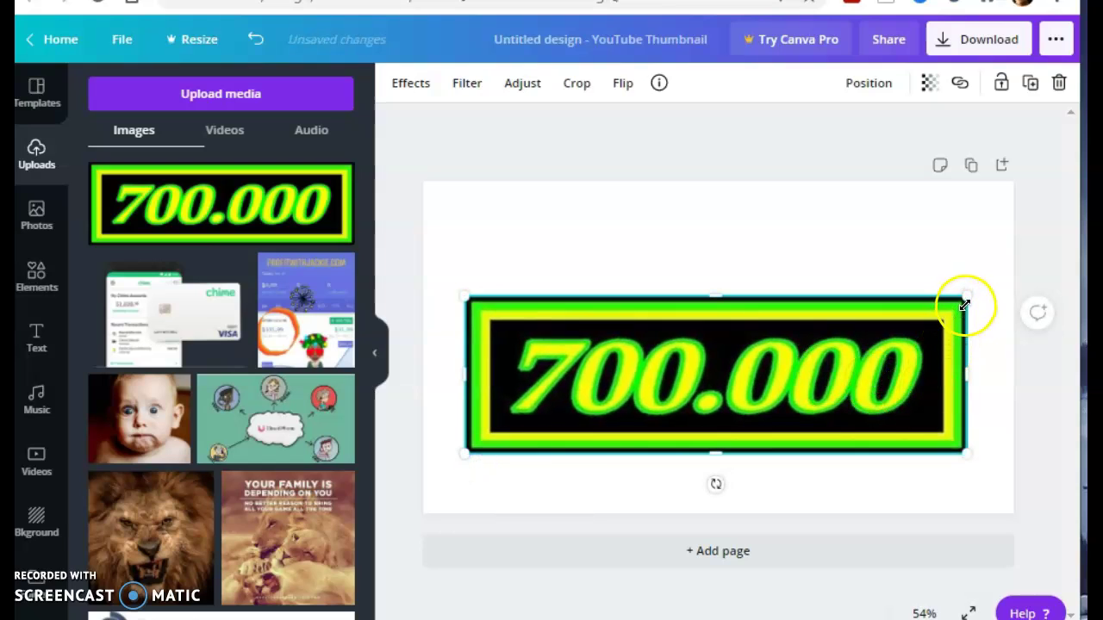
{"action": "left_click_drag", "start_coordinate": [965, 300], "coordinate": [973, 277]}
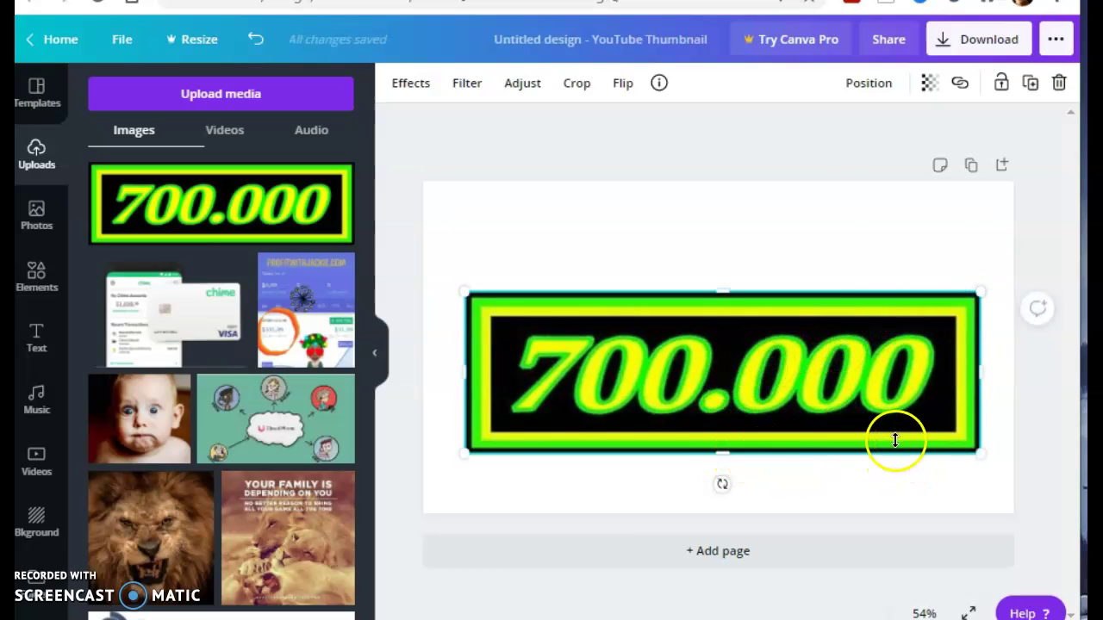
{"action": "left_click_drag", "start_coordinate": [837, 393], "coordinate": [844, 314]}
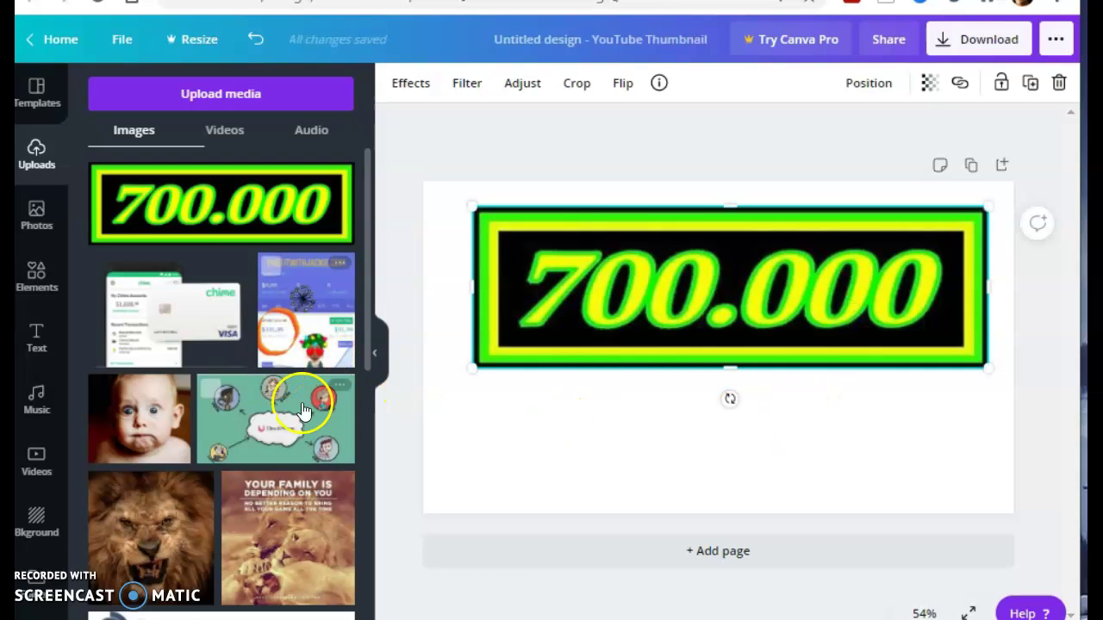
Add a heading directly below the image, replacing its placeholder text with "PAID OUT TO SUCCESSFUL SOLUTION MEMBERS".
{"action": "left_click", "coordinate": [35, 342]}
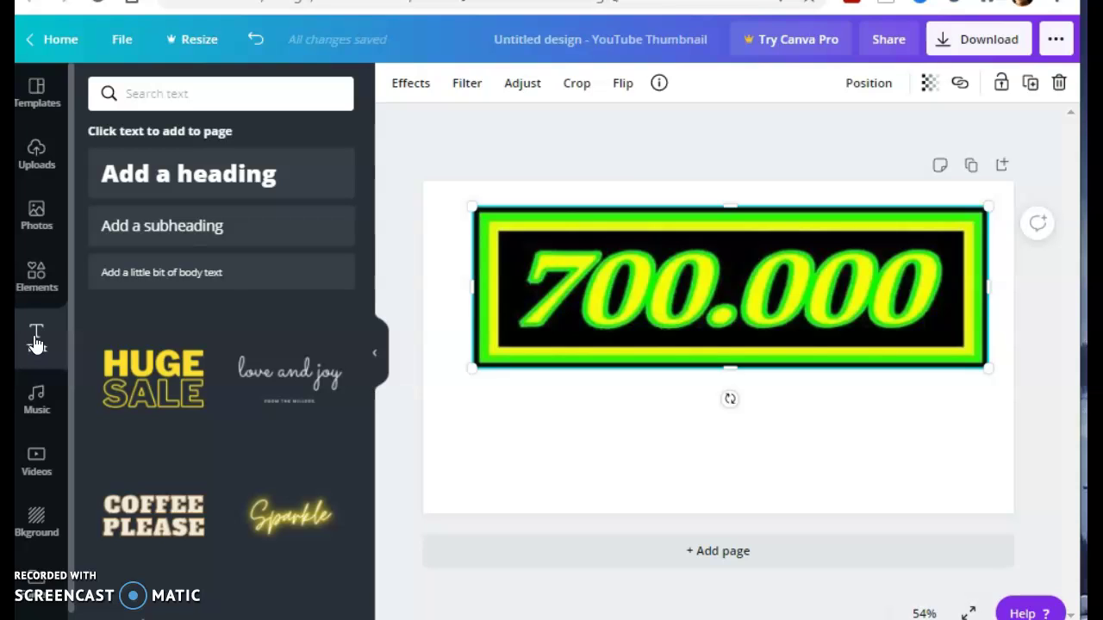
{"action": "left_click", "coordinate": [177, 181]}
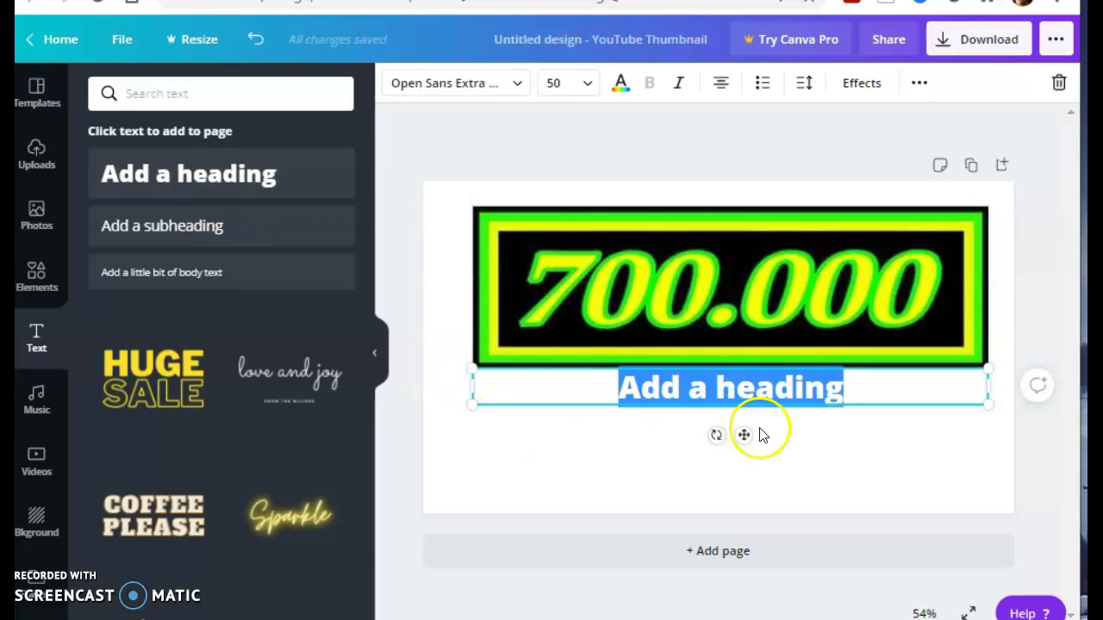
{"action": "left_click", "coordinate": [841, 387]}
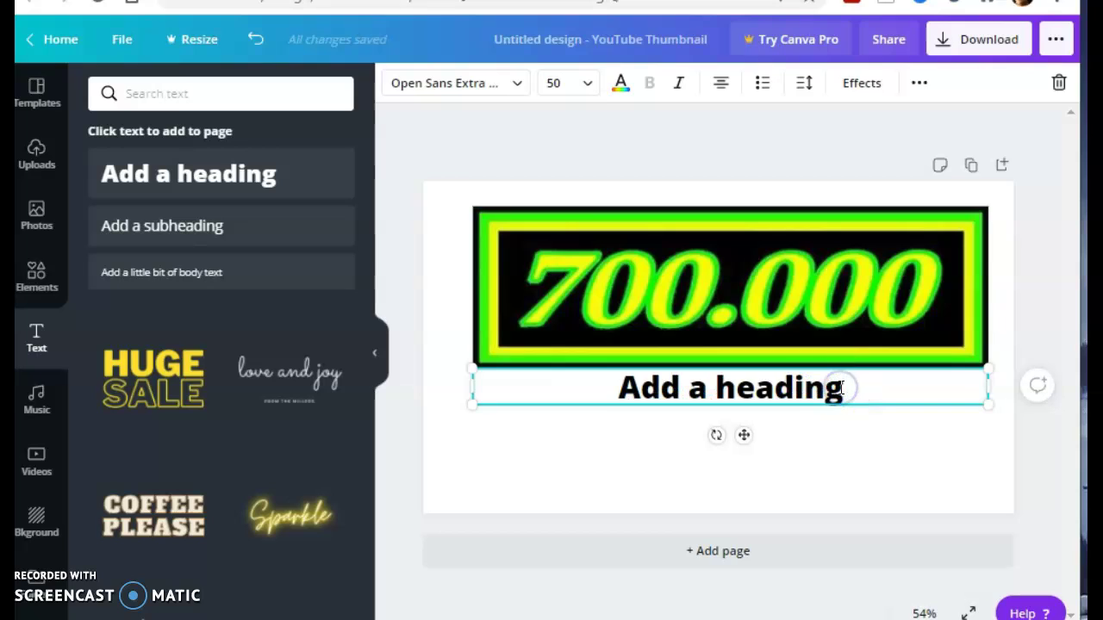
{"action": "key", "text": "BackSpace"}
{"action": "key", "text": "BackSpace"}
{"action": "key", "text": "BackSpace"}
{"action": "key", "text": "BackSpace"}
{"action": "key", "text": "BackSpace"}
{"action": "key", "text": "BackSpace"}
{"action": "key", "text": "BackSpace"}
{"action": "key", "text": "BackSpace"}
{"action": "key", "text": "BackSpace"}
{"action": "key", "text": "BackSpace"}
{"action": "key", "text": "BackSpace"}
{"action": "key", "text": "BackSpace"}
{"action": "key", "text": "BackSpace"}
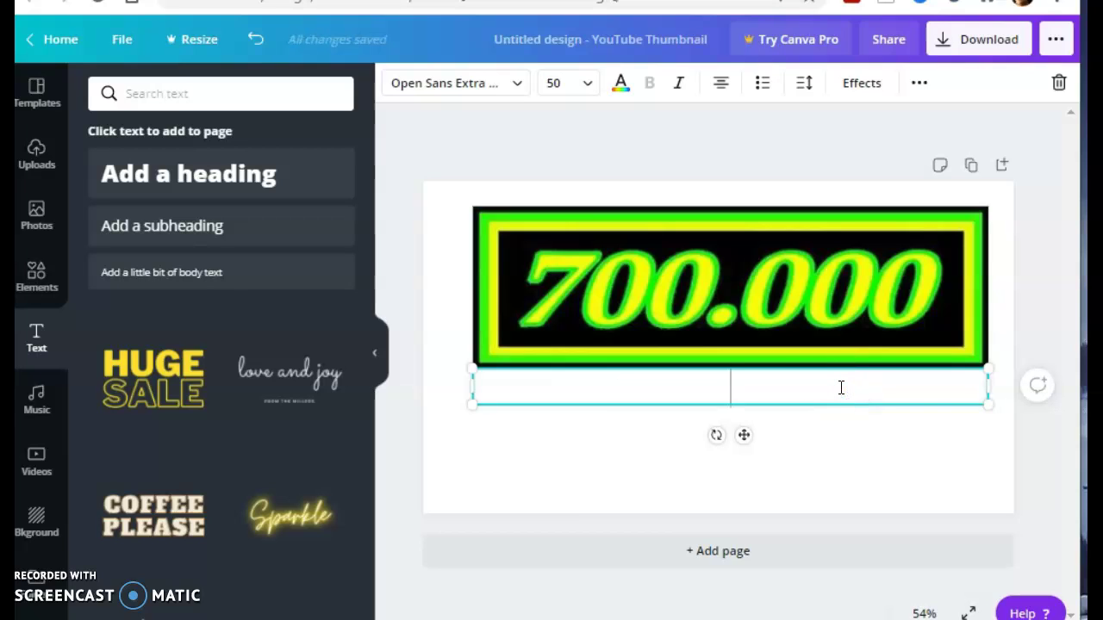
{"action": "type", "text": "P"}
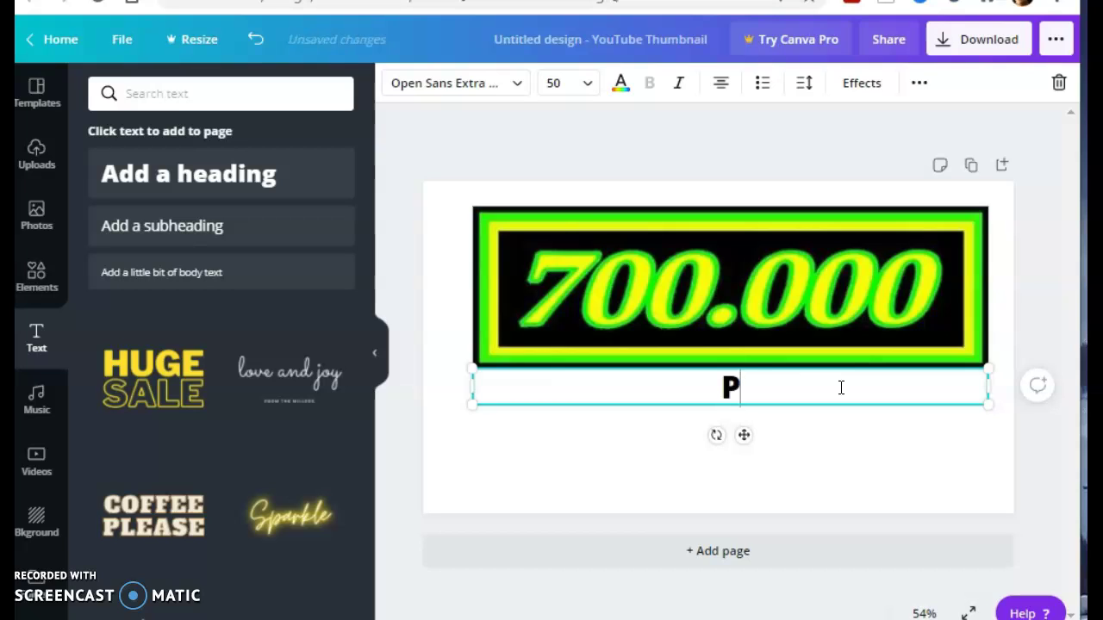
{"action": "type", "text": "AID "}
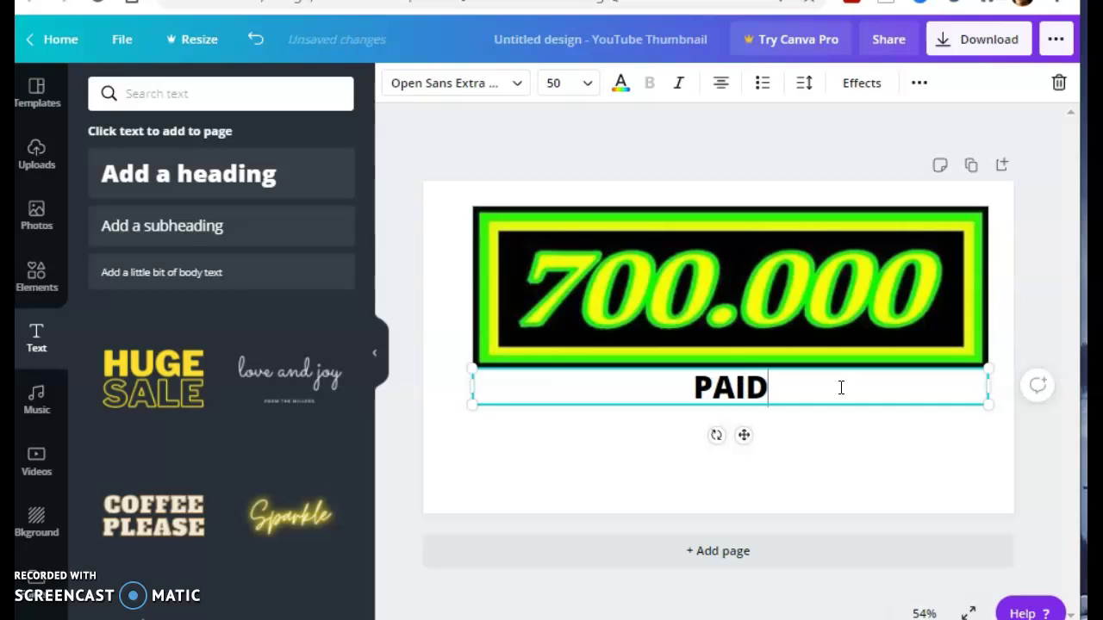
{"action": "type", "text": "OU"}
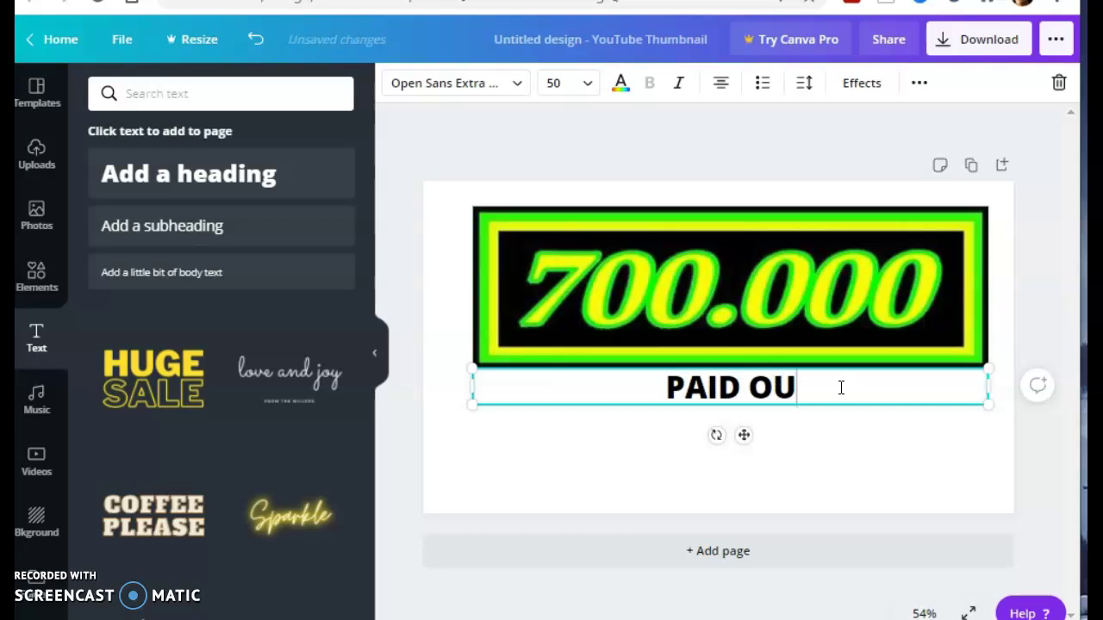
{"action": "type", "text": "T TO SU"}
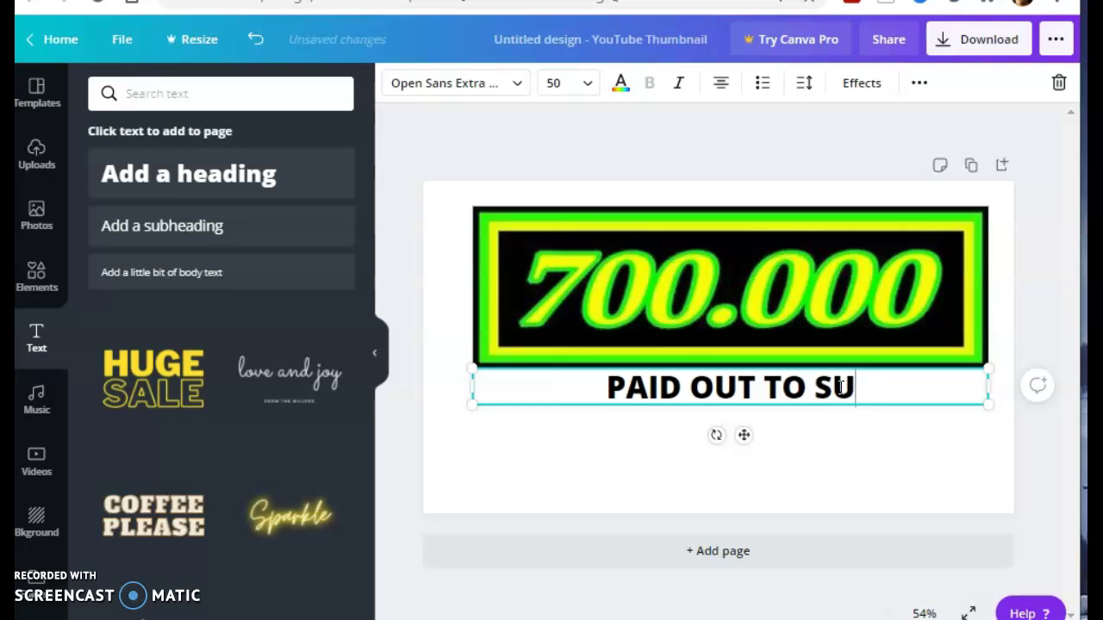
{"action": "type", "text": "CCES"}
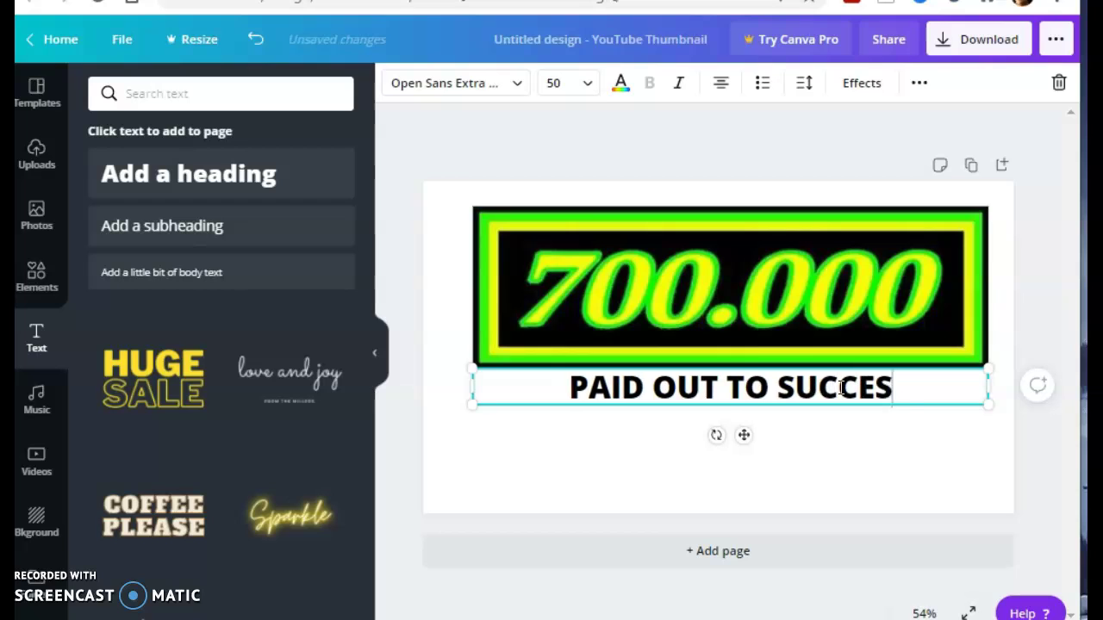
{"action": "type", "text": "SFUL"}
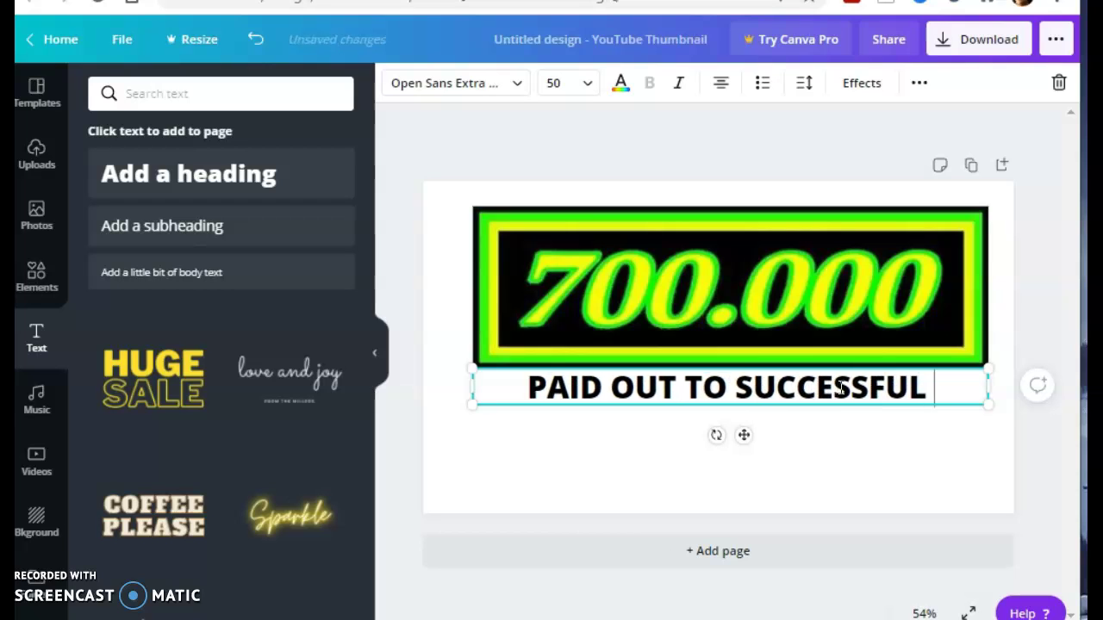
{"action": "type", "text": " SO"}
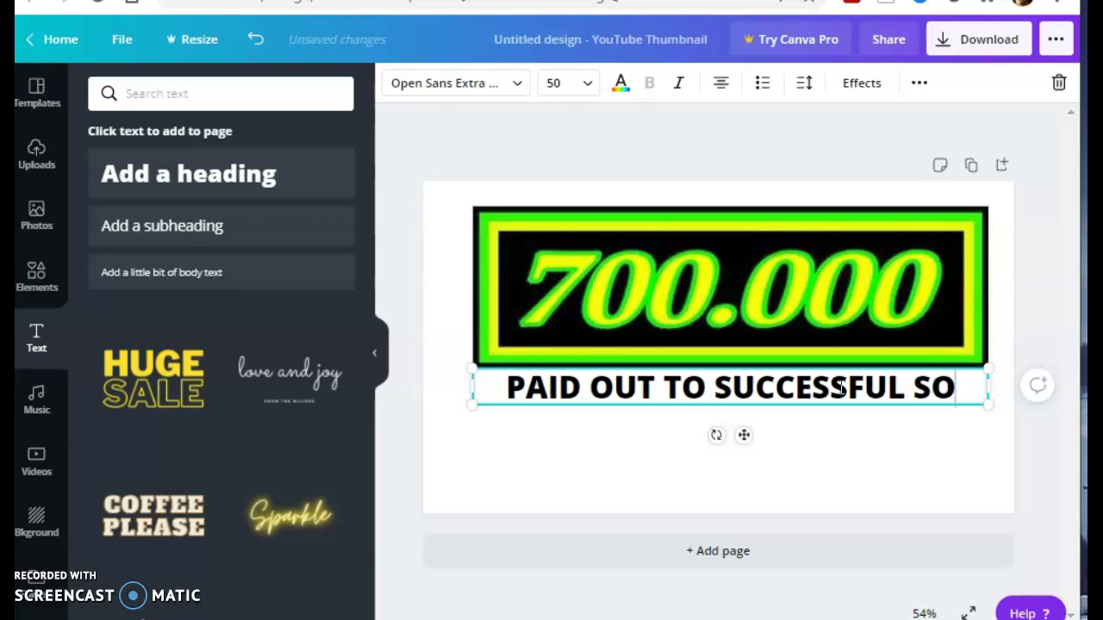
{"action": "type", "text": "LUTION"}
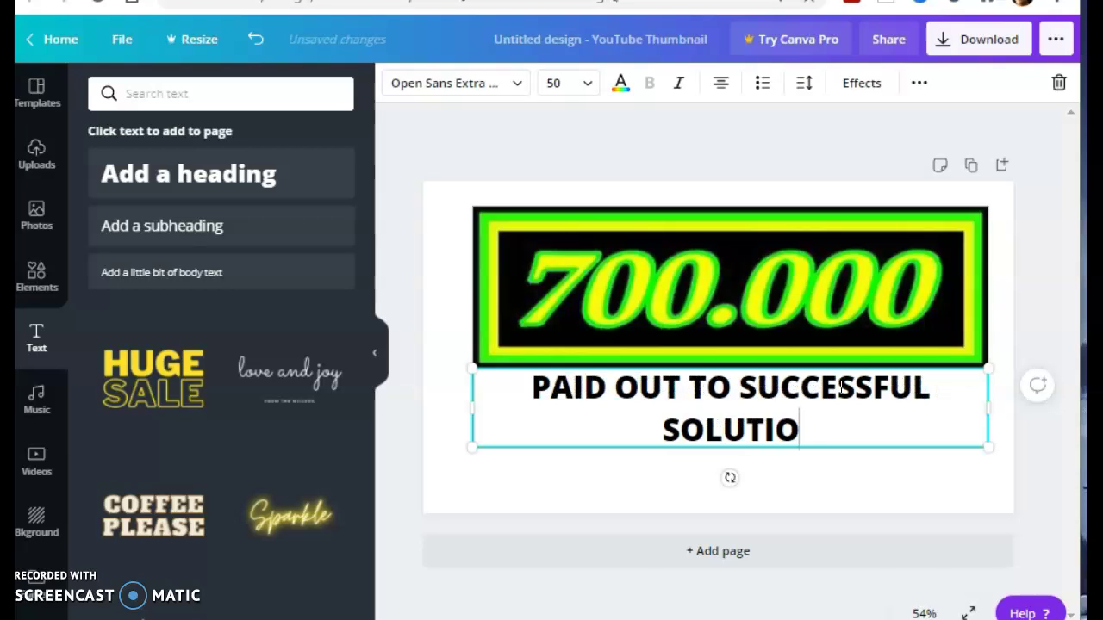
{"action": "type", "text": "M"}
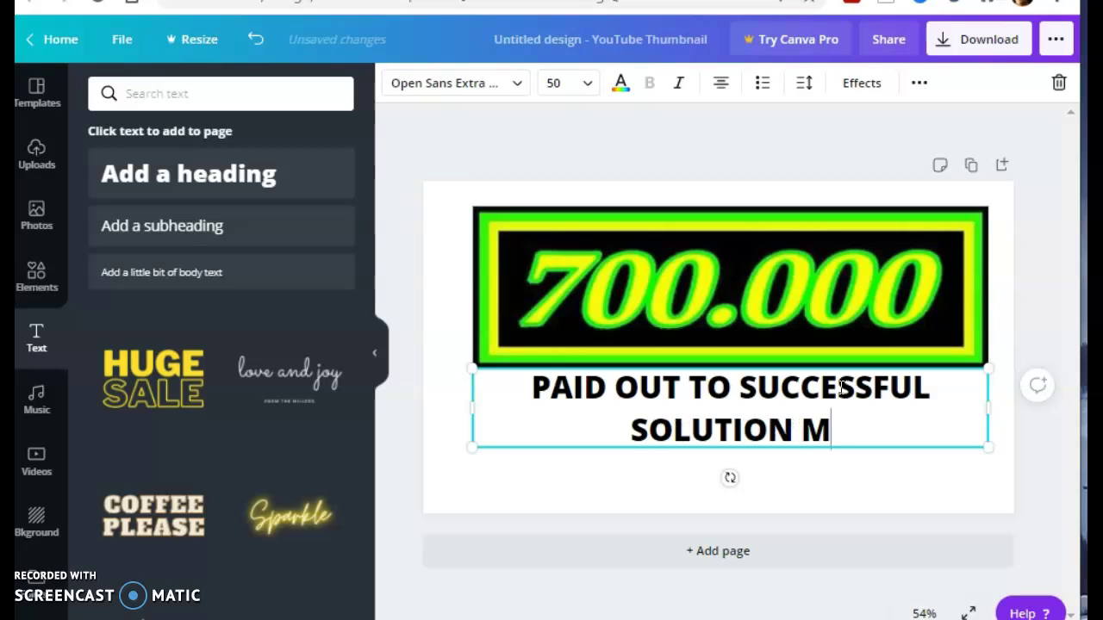
{"action": "type", "text": "EMB"}
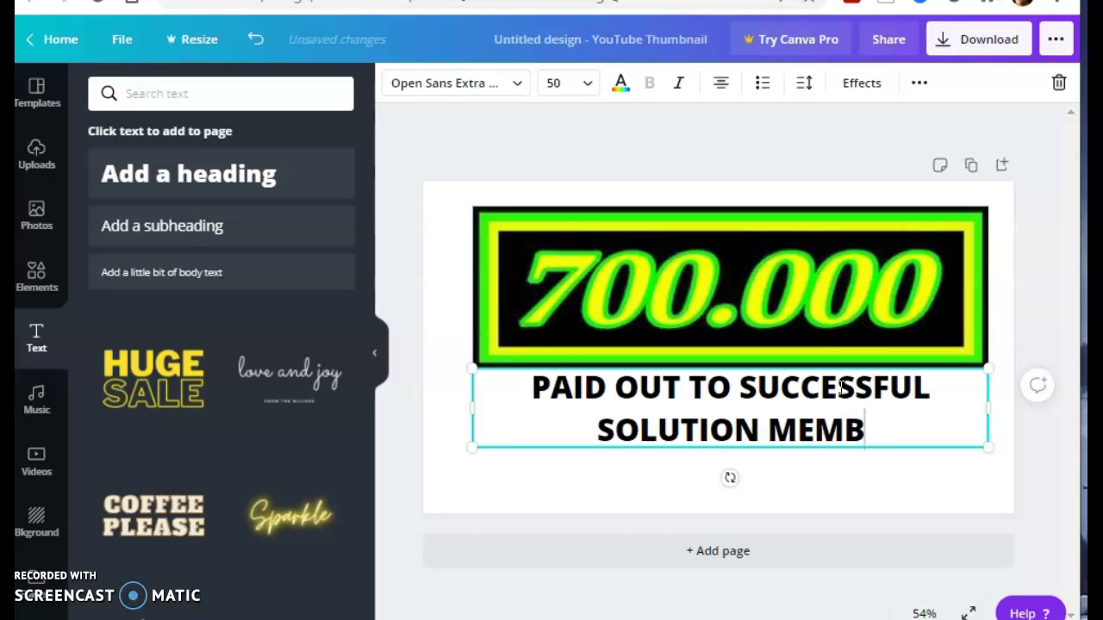
{"action": "type", "text": "ERS"}
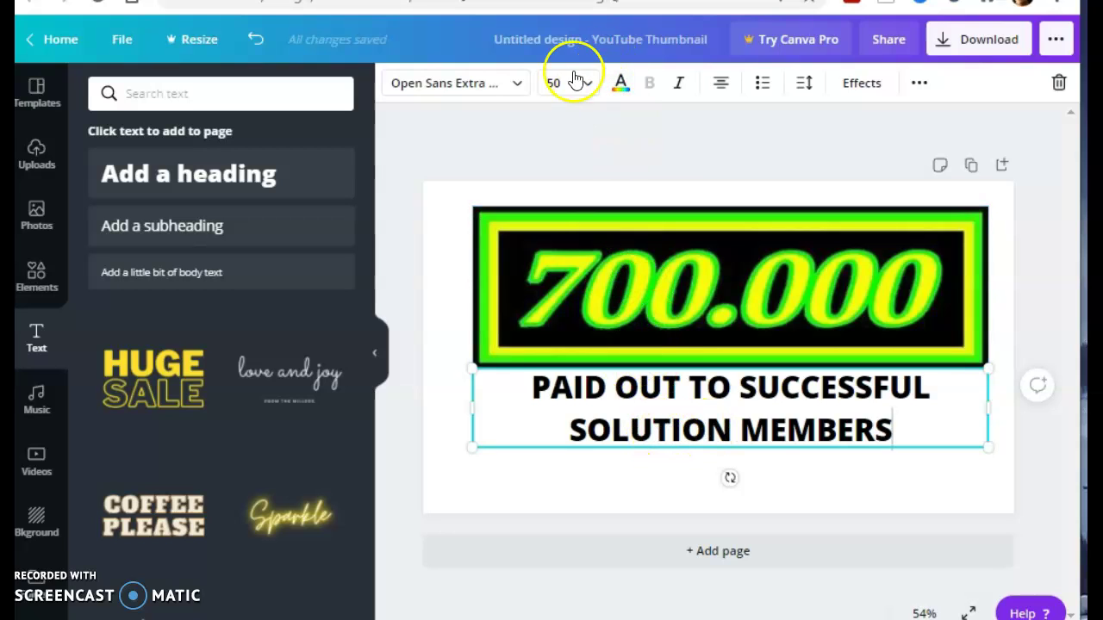
Set the heading's font to League Spartan and colour its text red from the default colours.
{"action": "left_click", "coordinate": [517, 87]}
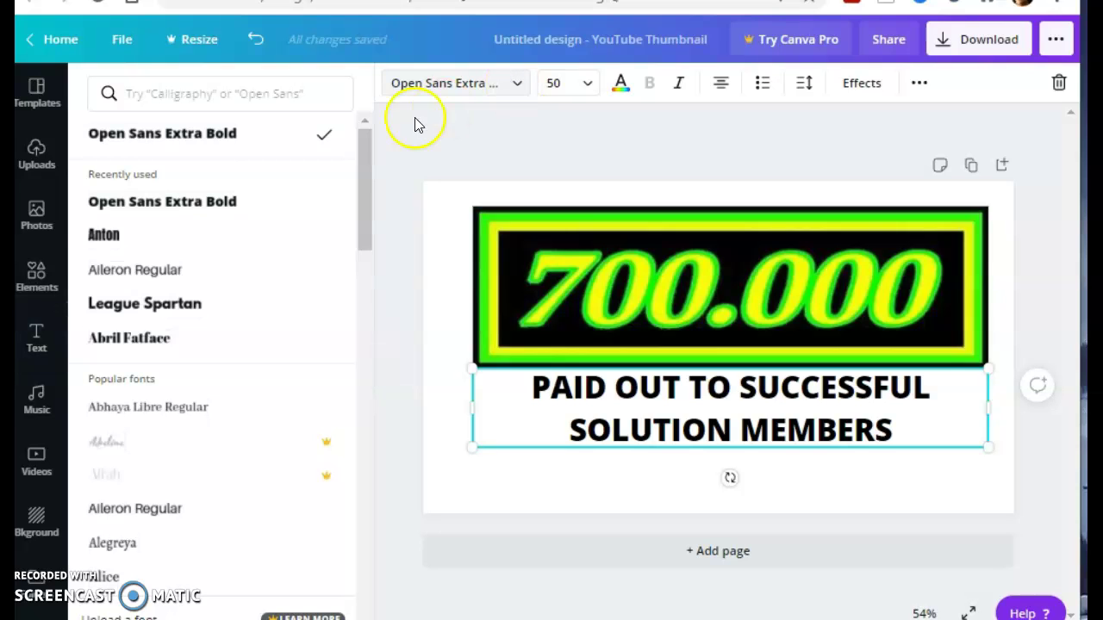
{"action": "left_click", "coordinate": [195, 309]}
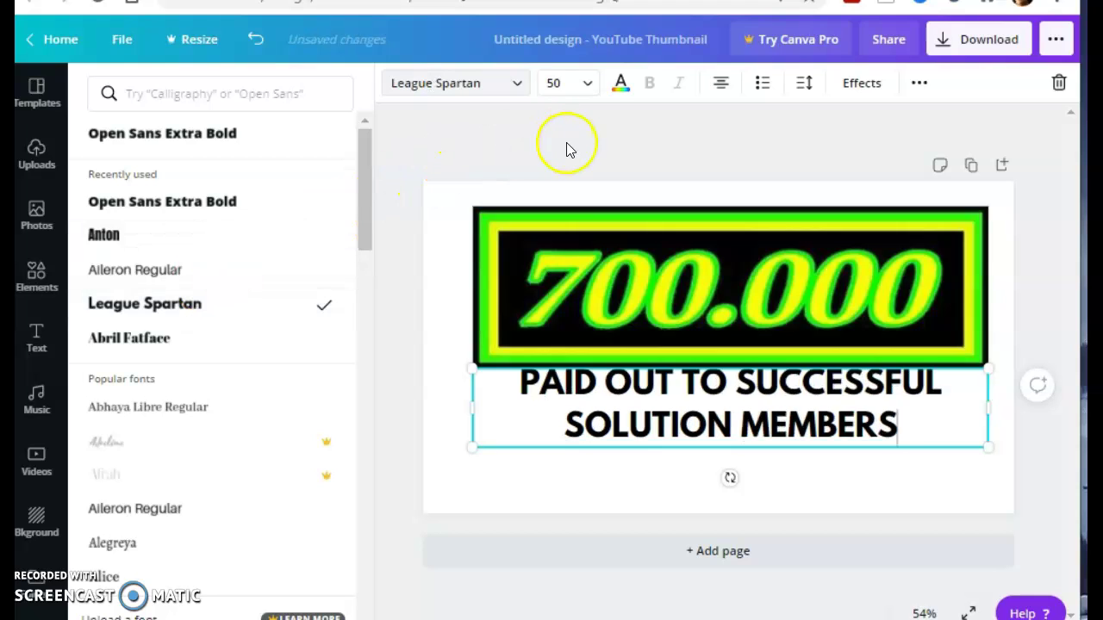
{"action": "left_click", "coordinate": [621, 85]}
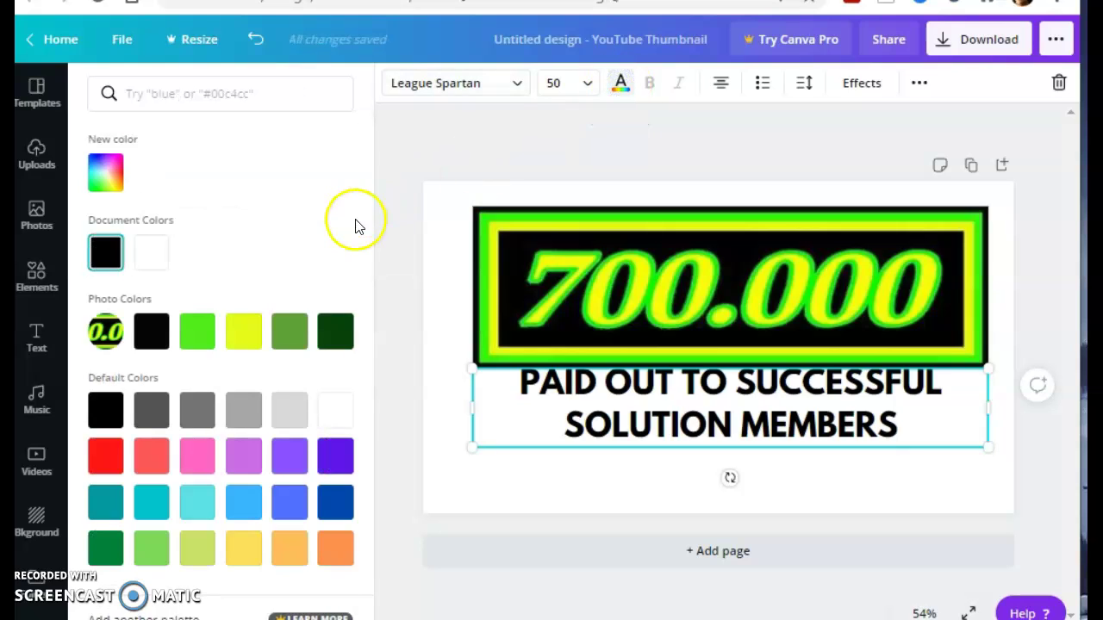
{"action": "left_click", "coordinate": [245, 336]}
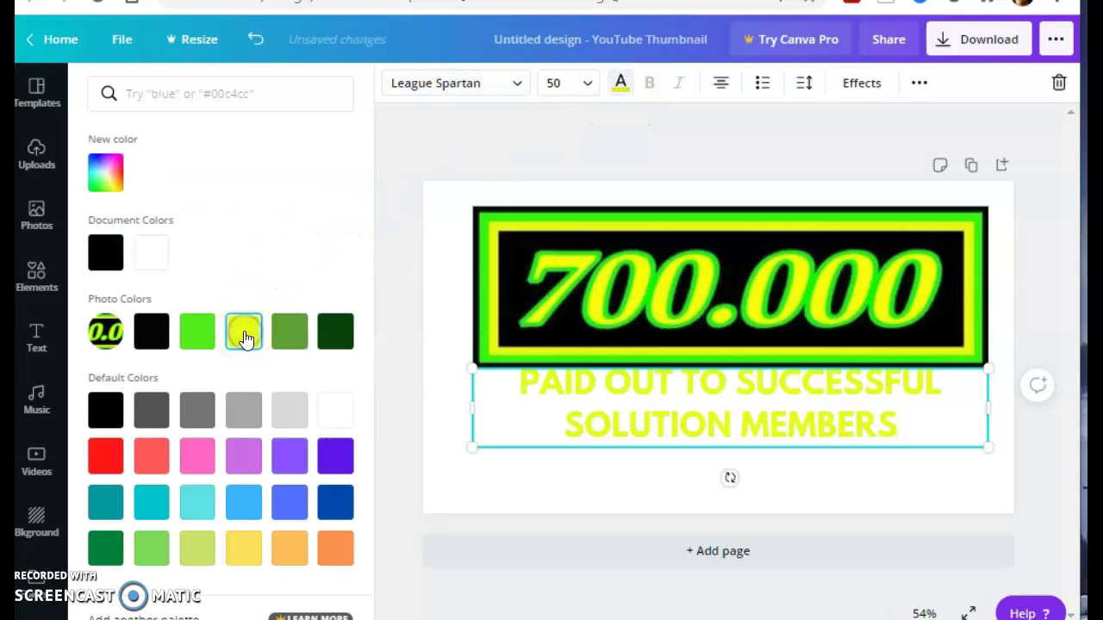
{"action": "left_click", "coordinate": [198, 332]}
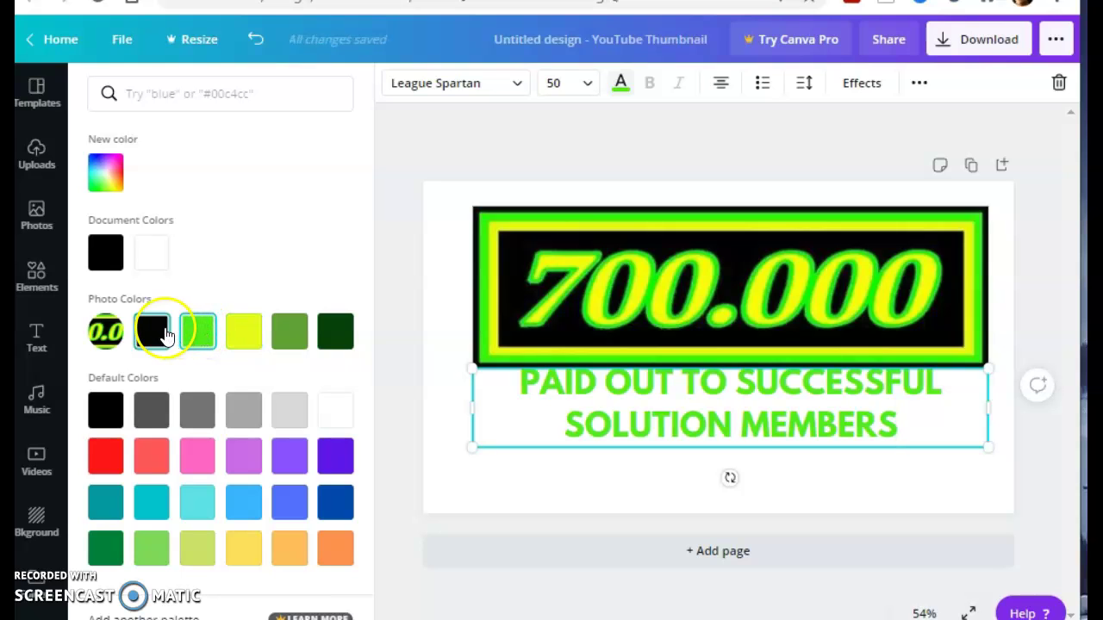
{"action": "left_click", "coordinate": [107, 461]}
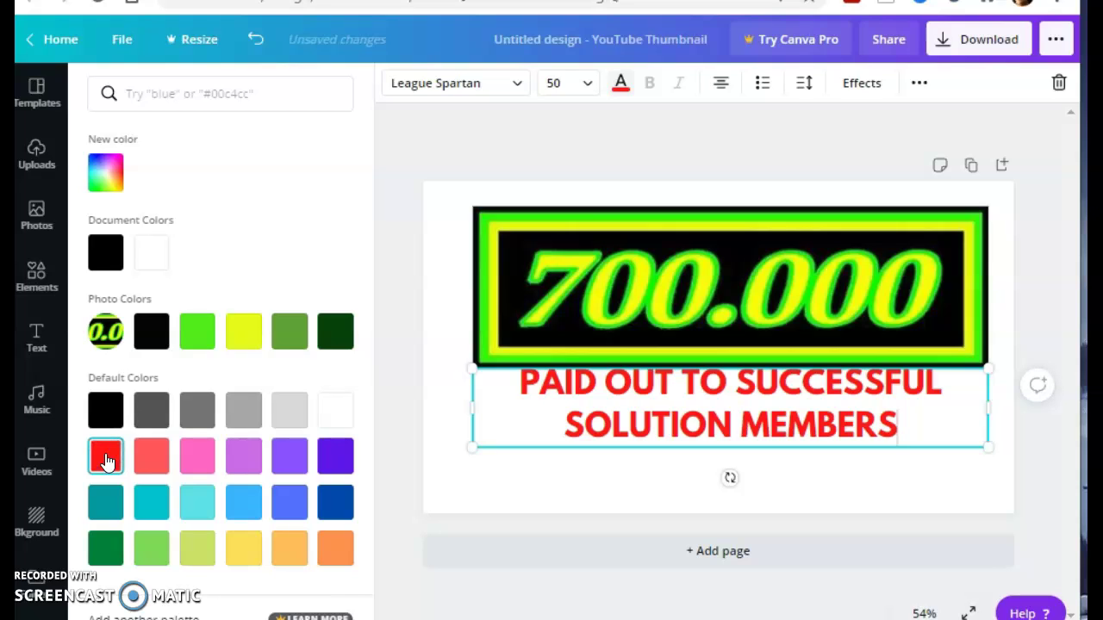
Increase the heading's font size to 96.
{"action": "left_click", "coordinate": [589, 83]}
{"action": "left_click_drag", "start_coordinate": [647, 195], "coordinate": [648, 373]}
{"action": "left_click", "coordinate": [558, 443]}
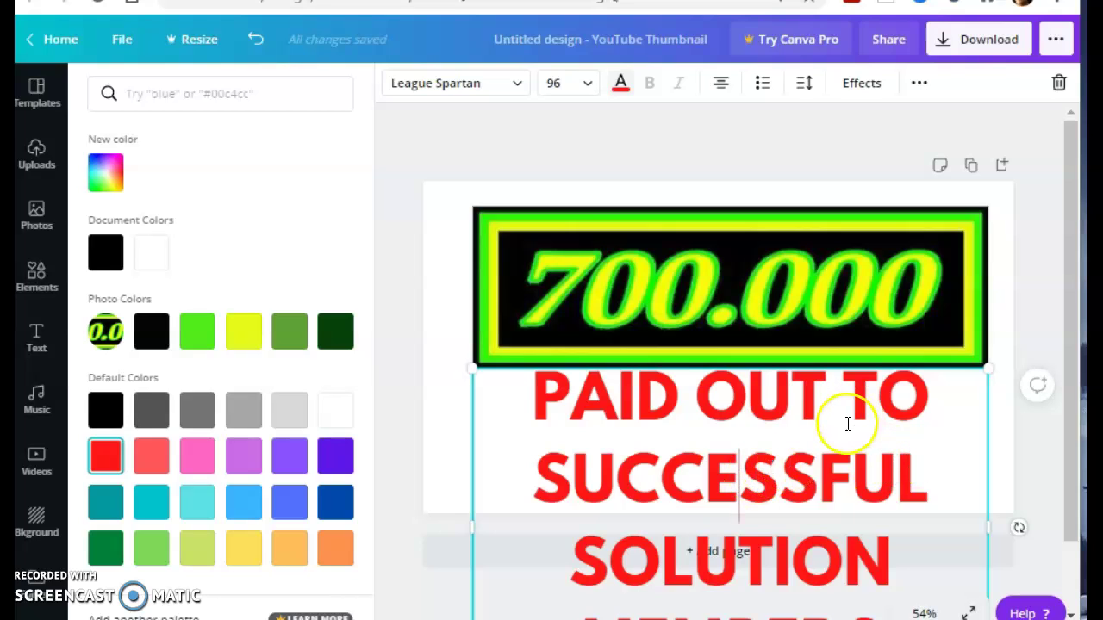
Move the 700.000 image slightly up, closer to the page's top edge.
{"action": "left_click", "coordinate": [765, 293]}
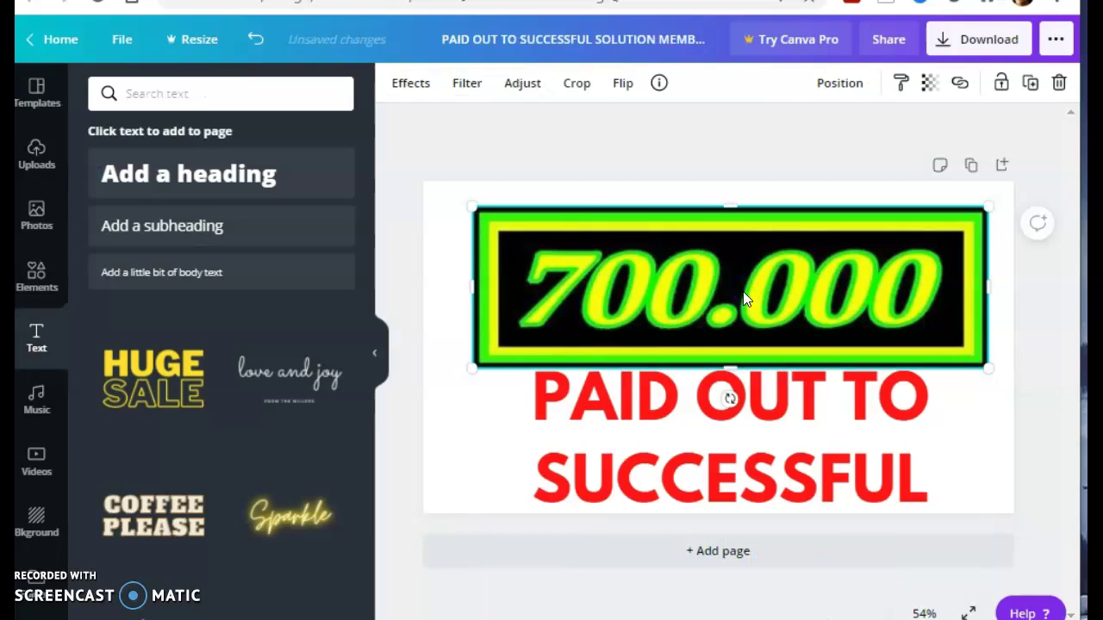
{"action": "left_click_drag", "start_coordinate": [729, 290], "coordinate": [724, 278]}
{"action": "left_click", "coordinate": [725, 303]}
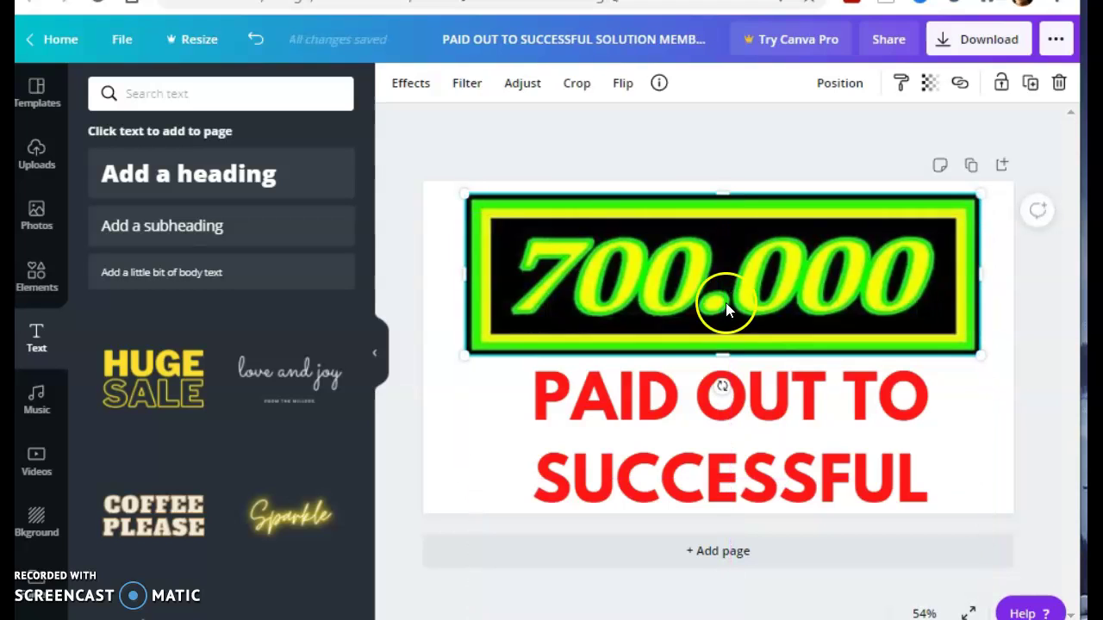
Reduce the heading's font size to 88.
{"action": "left_click", "coordinate": [728, 442]}
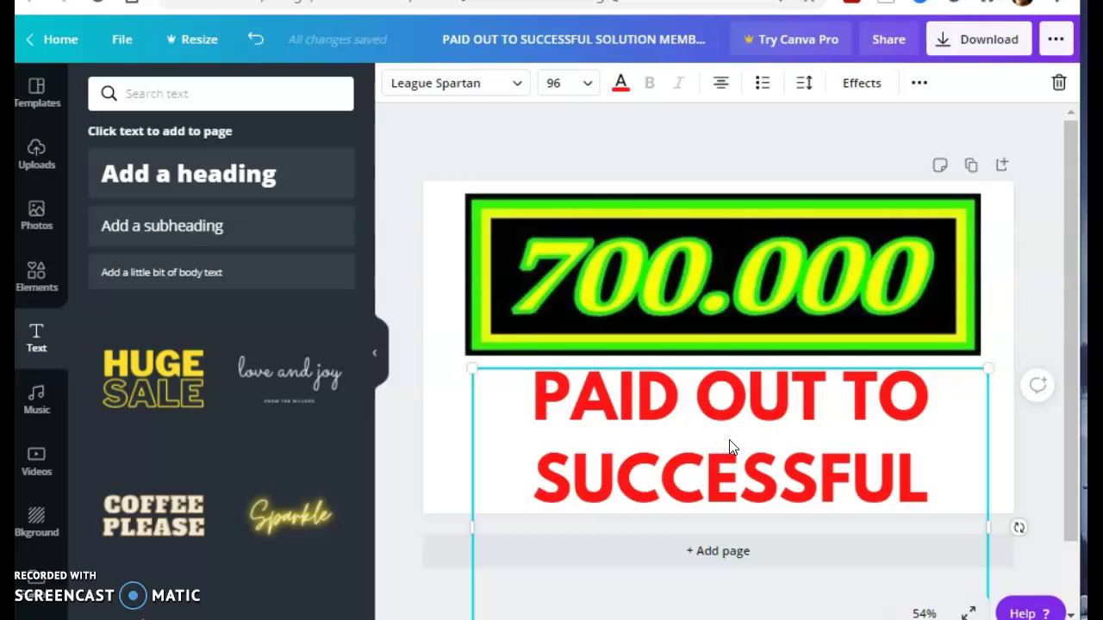
{"action": "left_click", "coordinate": [589, 95]}
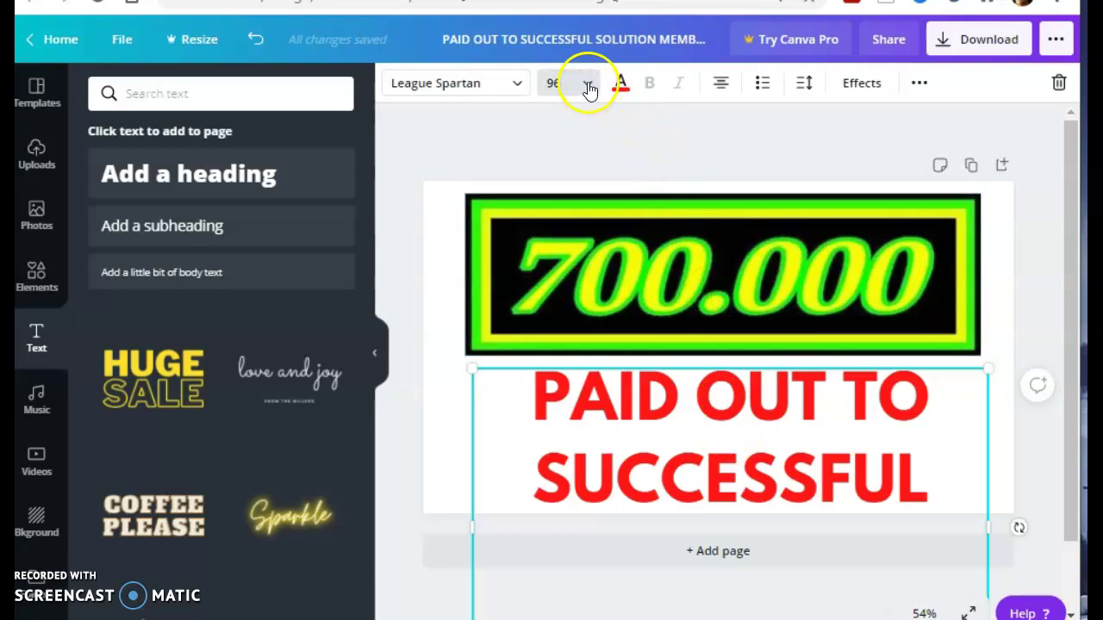
{"action": "left_click", "coordinate": [587, 86]}
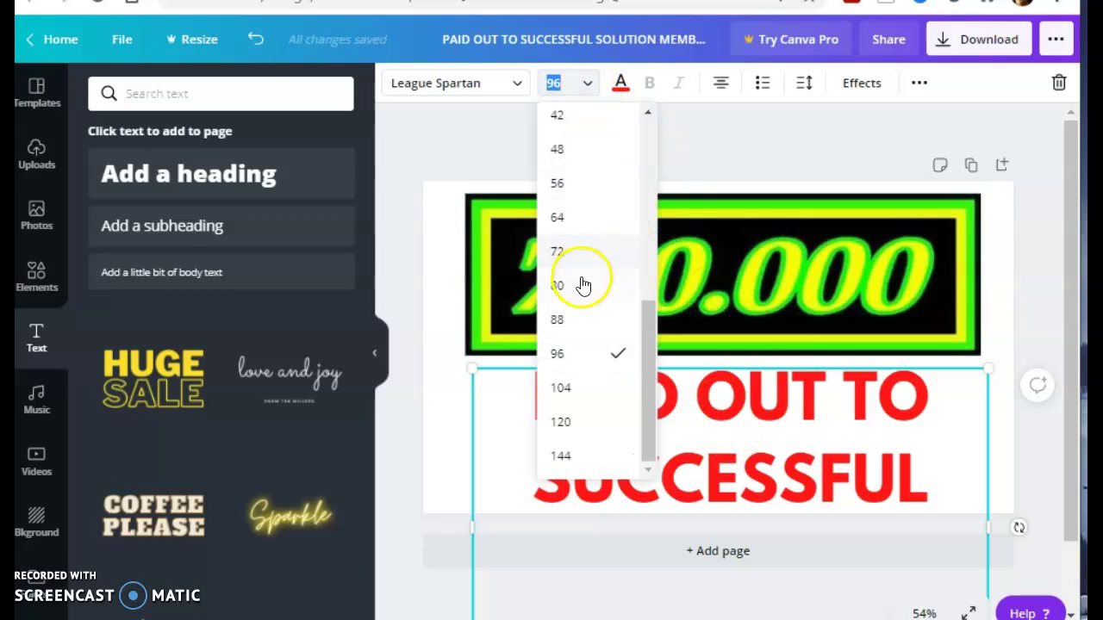
{"action": "right_click", "coordinate": [582, 320]}
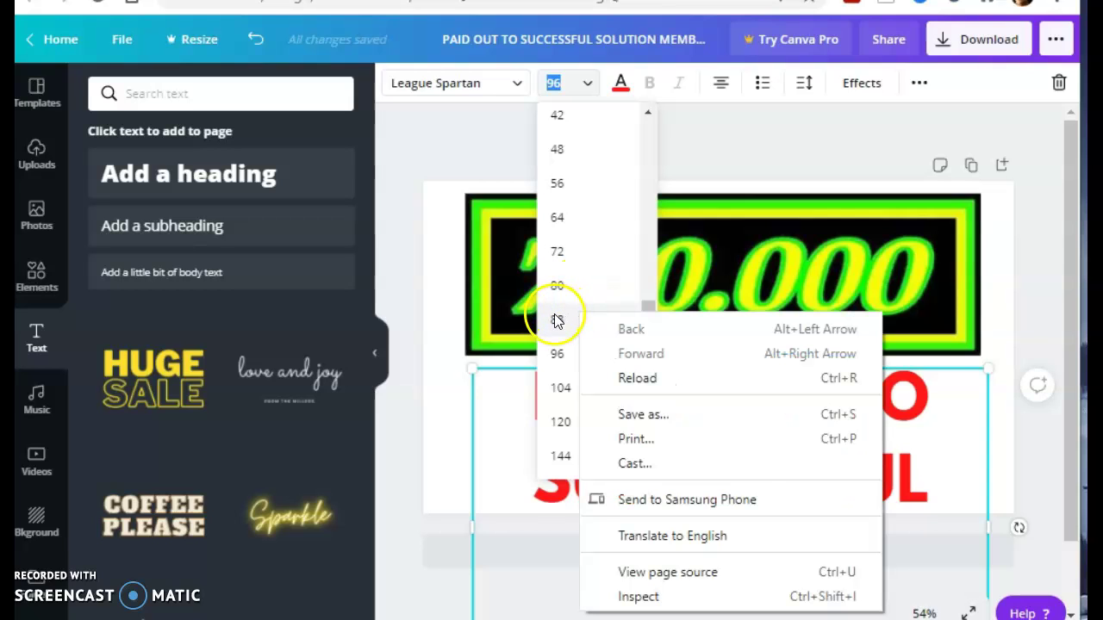
{"action": "left_click", "coordinate": [559, 318]}
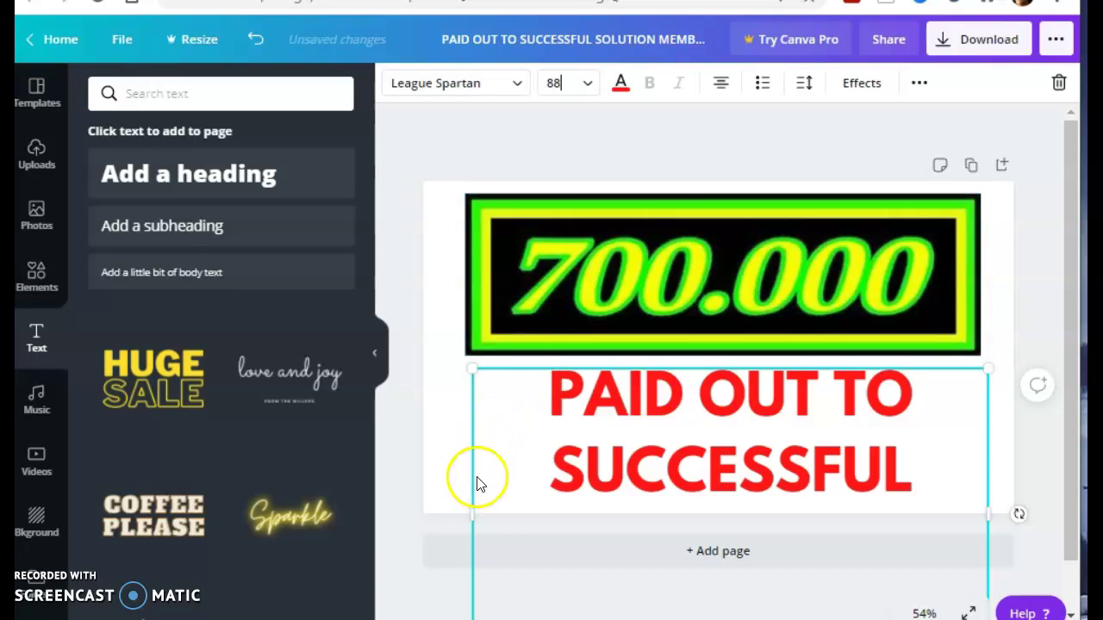
Widen the heading's text box on both sides to the full page width and set its font size to 80.
{"action": "left_click_drag", "start_coordinate": [469, 513], "coordinate": [411, 515]}
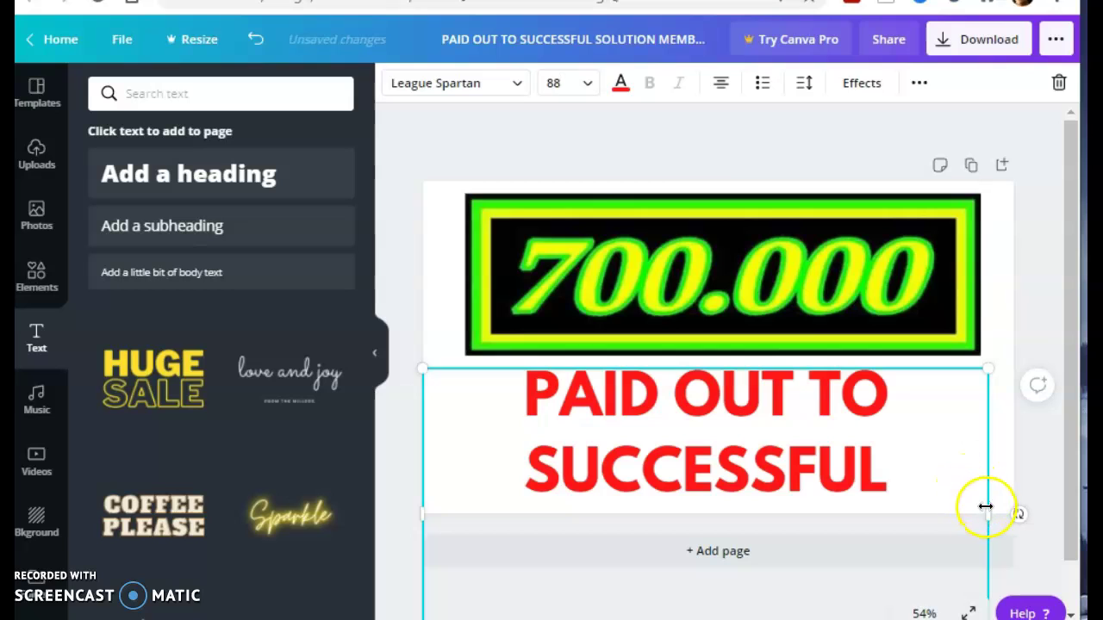
{"action": "left_click_drag", "start_coordinate": [993, 507], "coordinate": [1016, 498]}
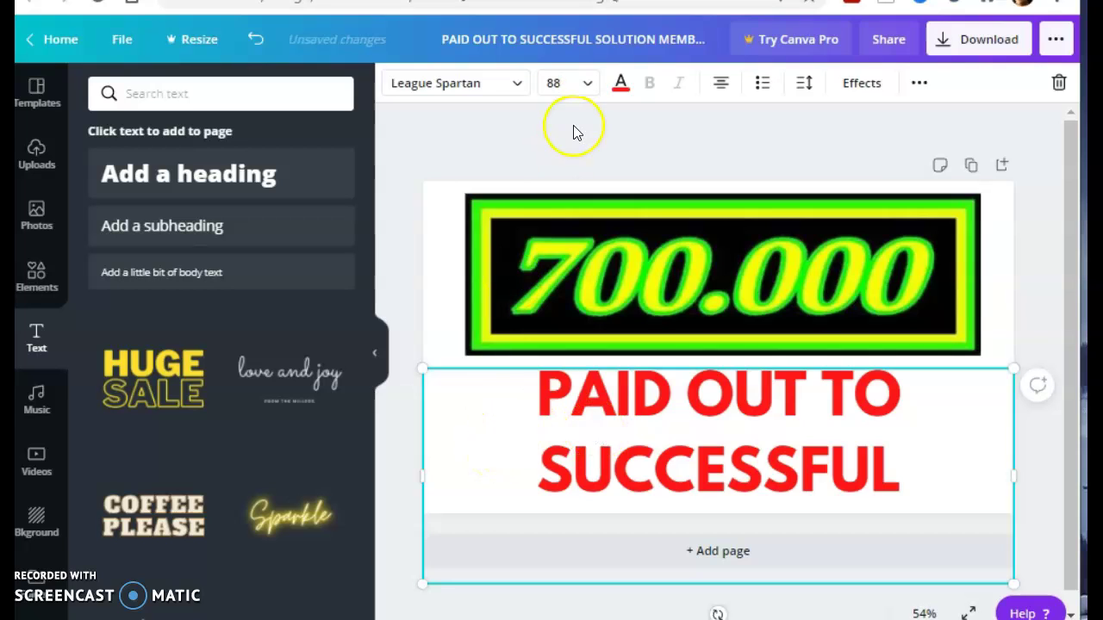
{"action": "left_click", "coordinate": [591, 87]}
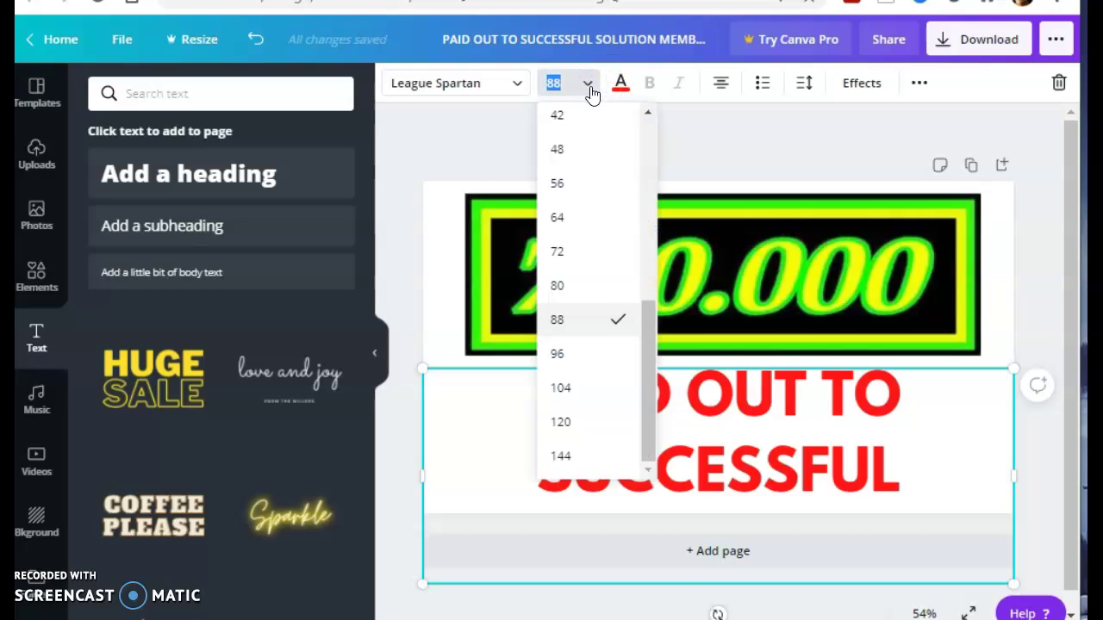
{"action": "left_click", "coordinate": [584, 286]}
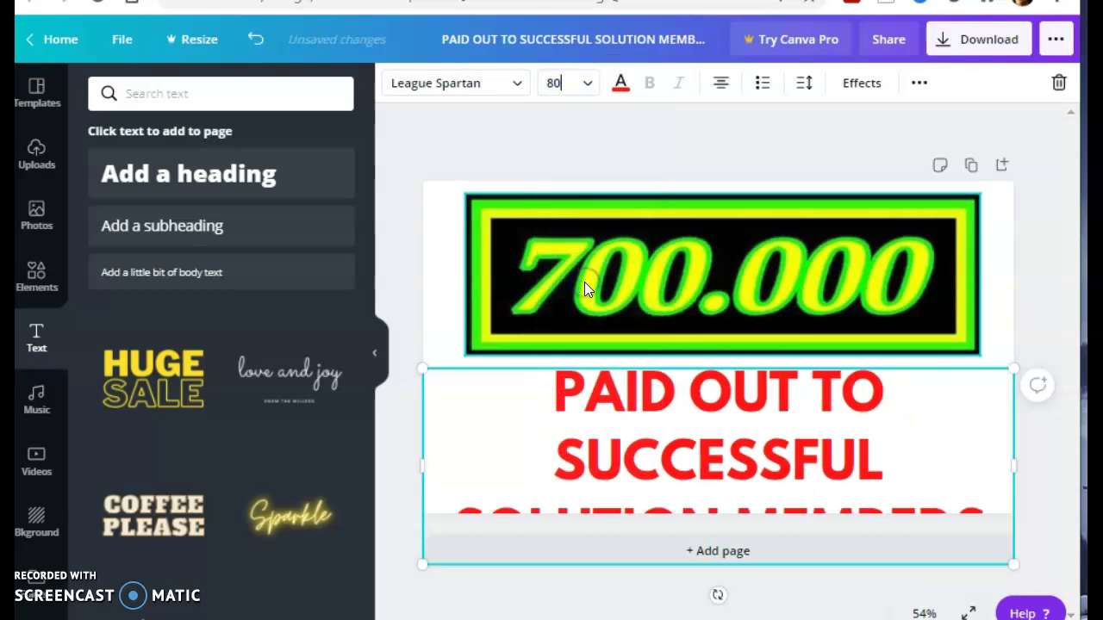
Reduce the heading's font size to 72 and deselect it.
{"action": "left_click", "coordinate": [499, 397]}
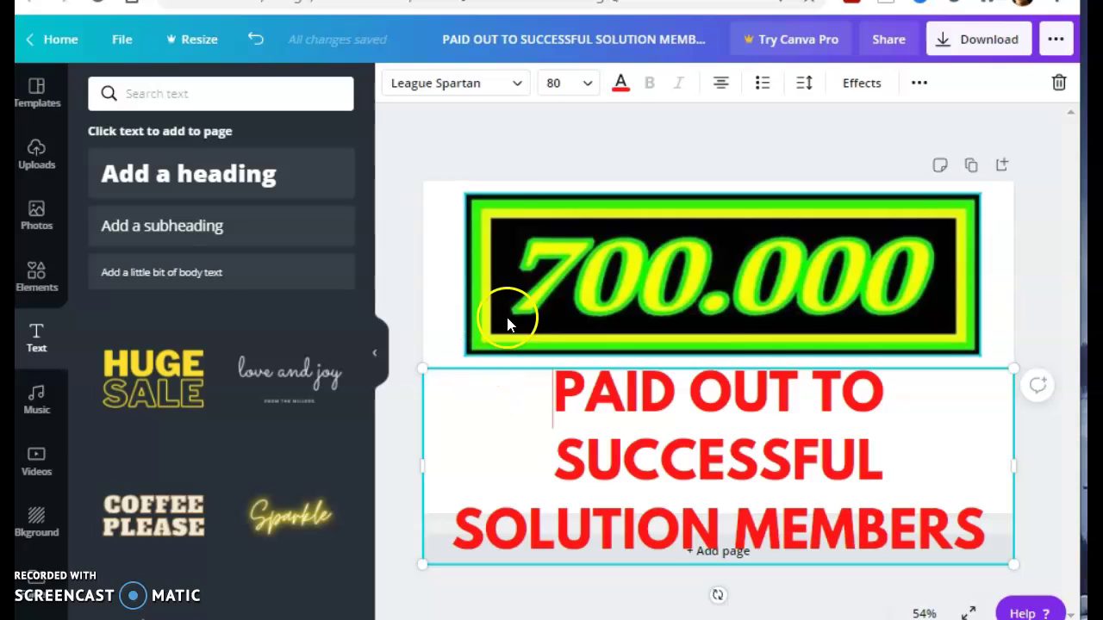
{"action": "left_click", "coordinate": [589, 85]}
{"action": "left_click", "coordinate": [590, 255]}
{"action": "left_click", "coordinate": [698, 178]}
{"action": "left_click", "coordinate": [680, 143]}
{"action": "left_click", "coordinate": [607, 143]}
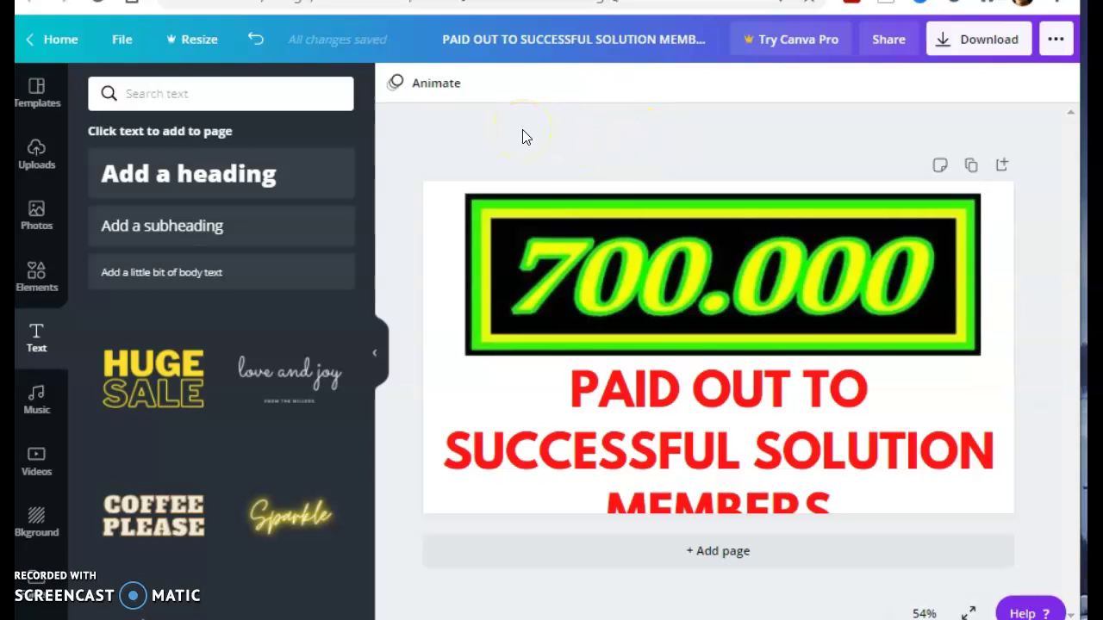
Move the heading lower beneath the 700.000 image, leaving a gap between the image and the text.
{"action": "left_click", "coordinate": [677, 420]}
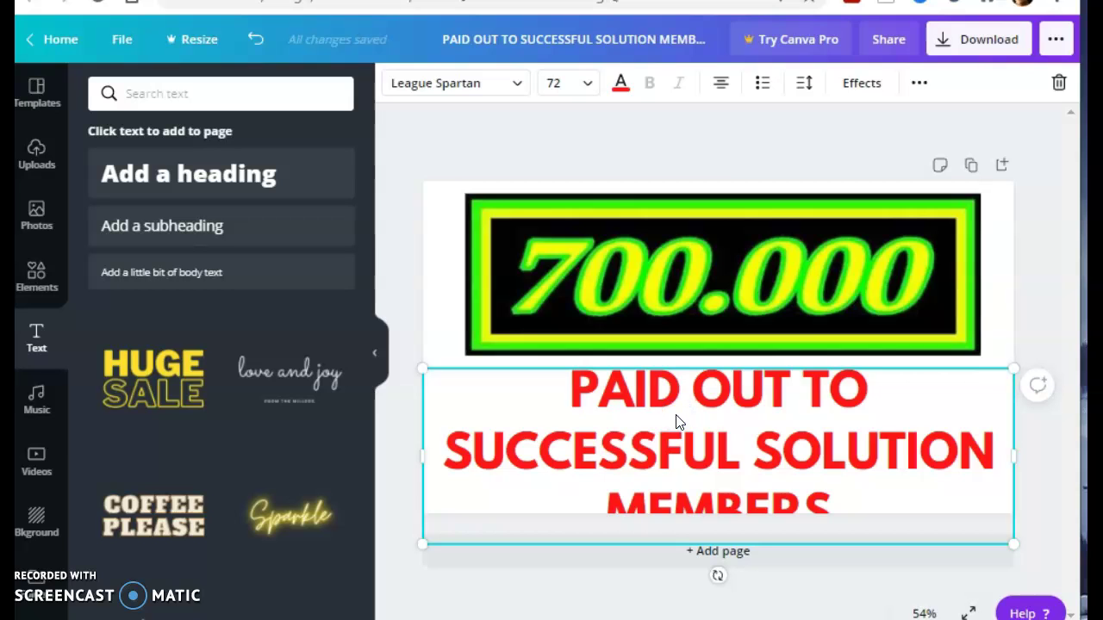
{"action": "mouse_move", "coordinate": [677, 286]}
{"action": "left_mouse_down"}
{"action": "mouse_move", "coordinate": [678, 195]}
{"action": "mouse_move", "coordinate": [692, 280]}
{"action": "left_mouse_up"}
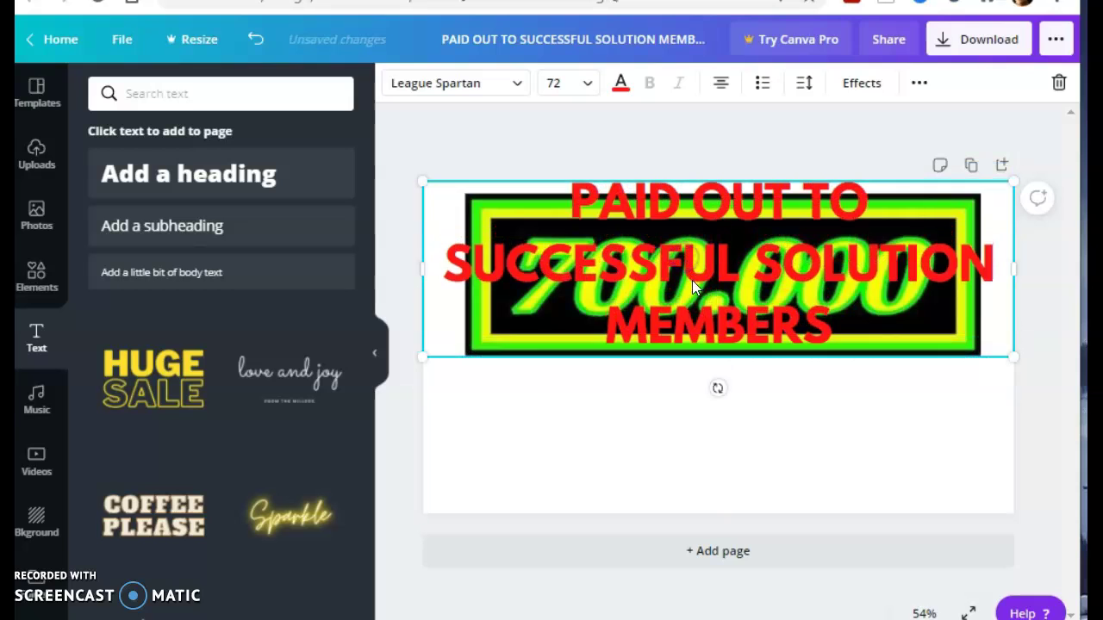
{"action": "left_click", "coordinate": [700, 340]}
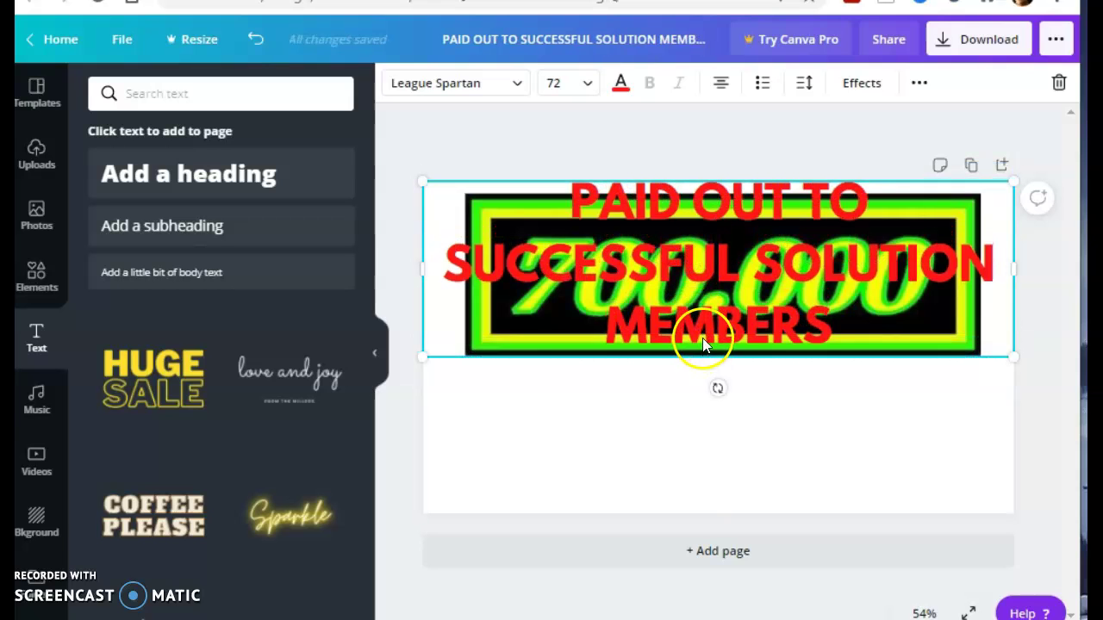
{"action": "left_click_drag", "start_coordinate": [708, 318], "coordinate": [716, 379]}
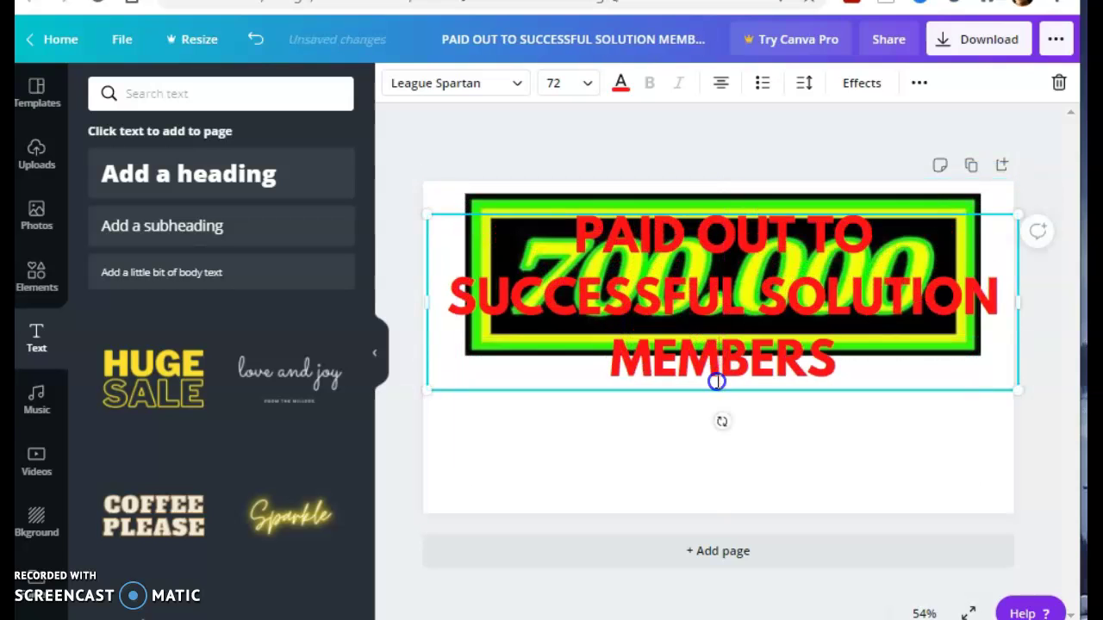
{"action": "left_click", "coordinate": [720, 428]}
{"action": "left_click", "coordinate": [712, 342]}
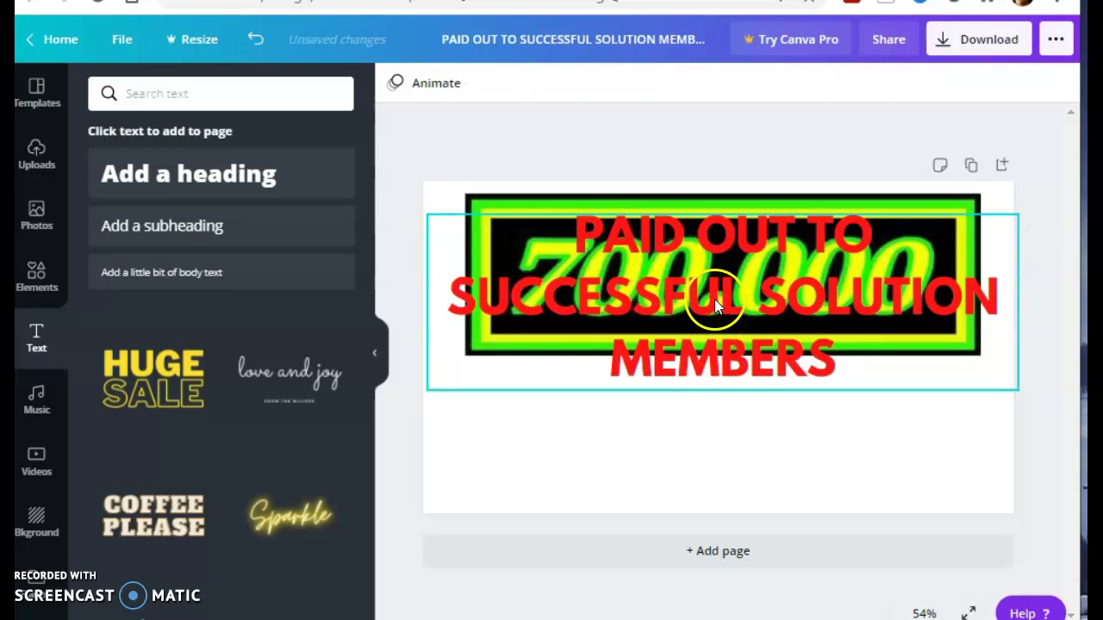
{"action": "left_click_drag", "start_coordinate": [714, 299], "coordinate": [731, 495]}
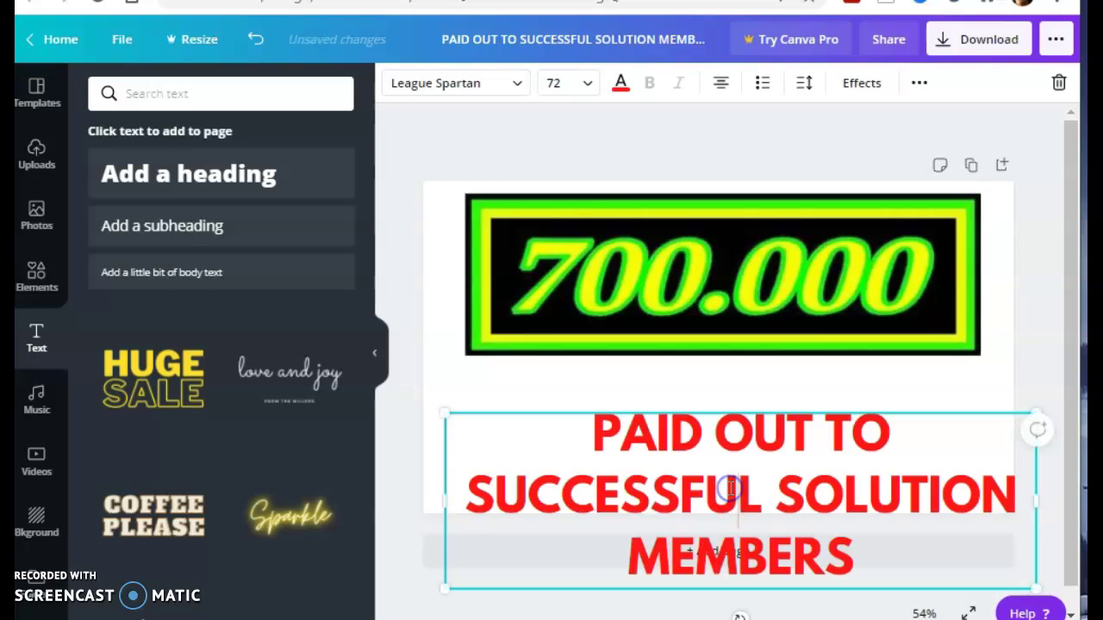
Try to move the heading up so that its text fits on the page.
{"action": "left_click_drag", "start_coordinate": [720, 475], "coordinate": [715, 464]}
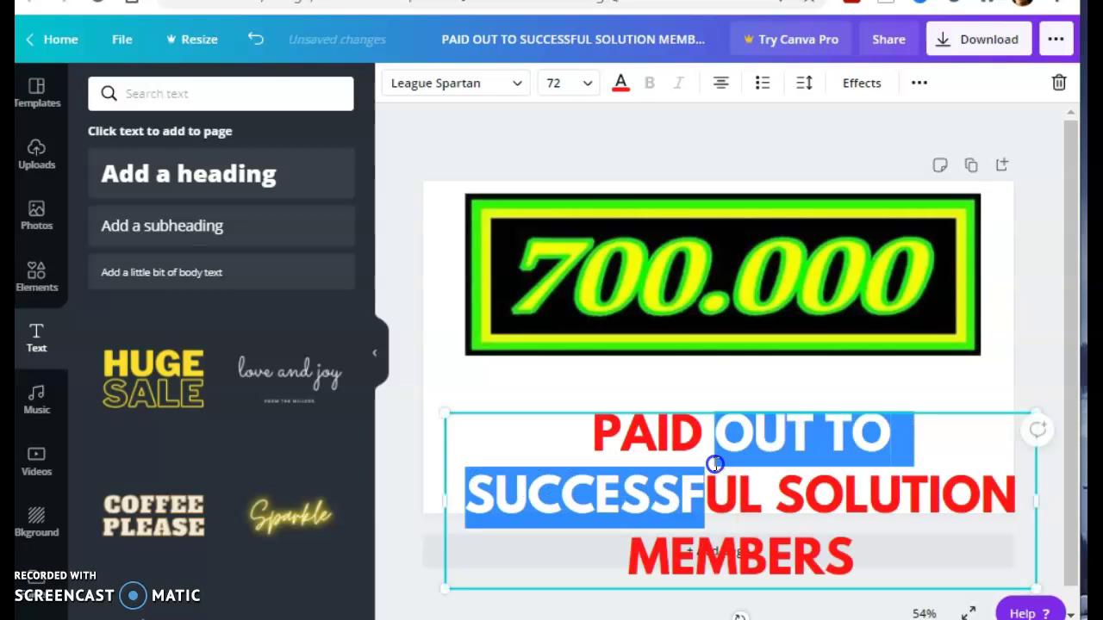
{"action": "left_click", "coordinate": [709, 451]}
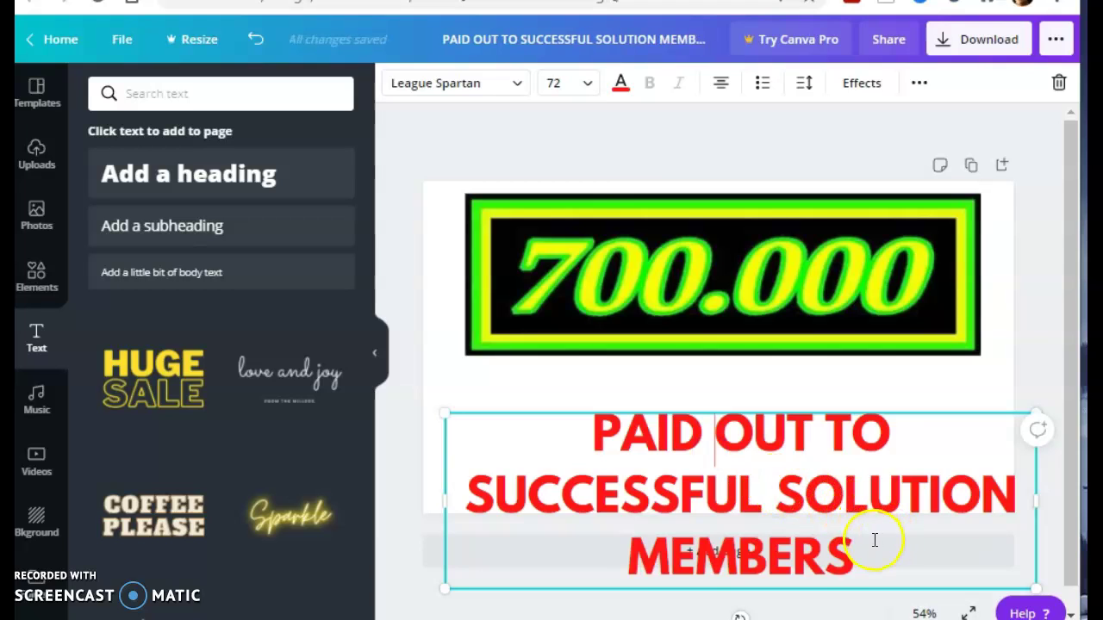
{"action": "left_click_drag", "start_coordinate": [874, 541], "coordinate": [863, 491]}
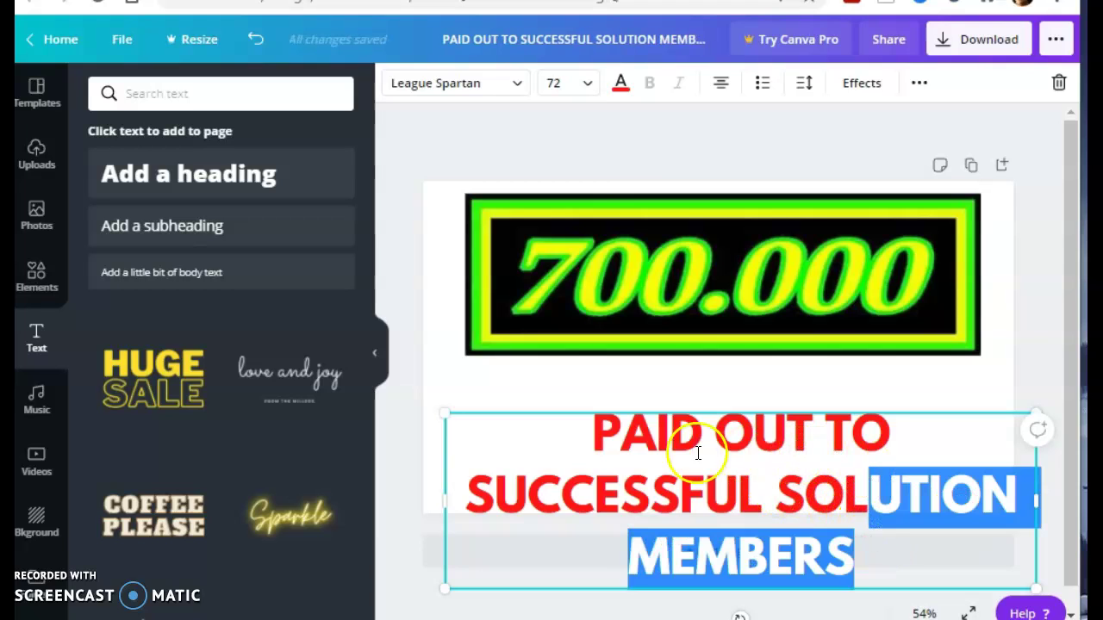
{"action": "left_click", "coordinate": [515, 542]}
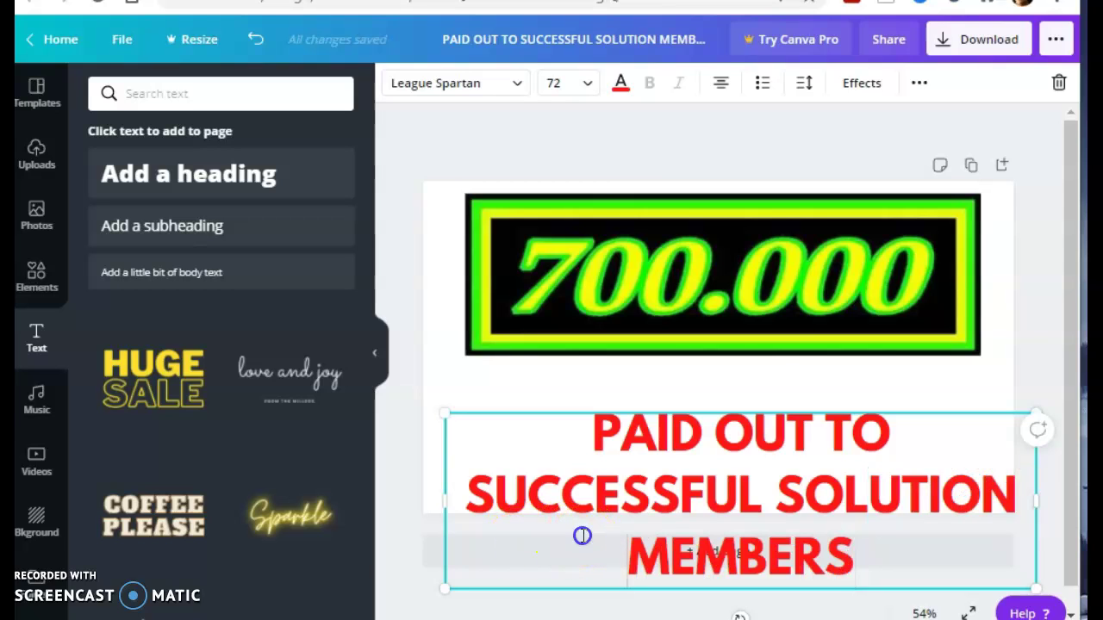
{"action": "left_click_drag", "start_coordinate": [581, 534], "coordinate": [580, 457]}
{"action": "left_click", "coordinate": [573, 458]}
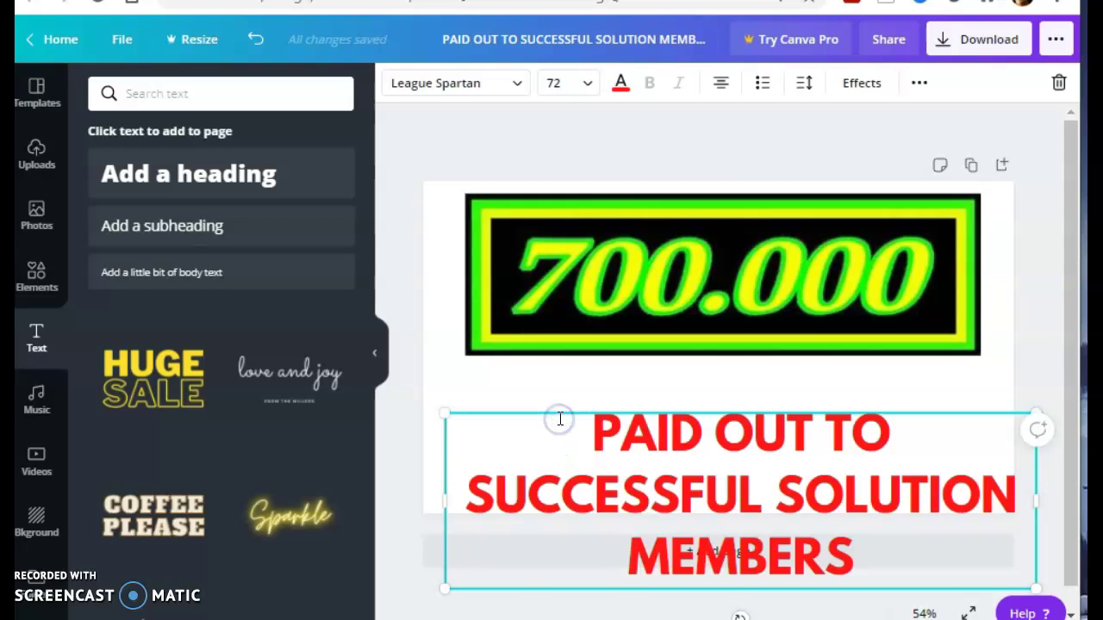
{"action": "scroll", "coordinate": [561, 419], "scroll_direction": "up", "scroll_amount": 3}
{"action": "scroll", "coordinate": [614, 435], "scroll_direction": "up", "scroll_amount": 2}
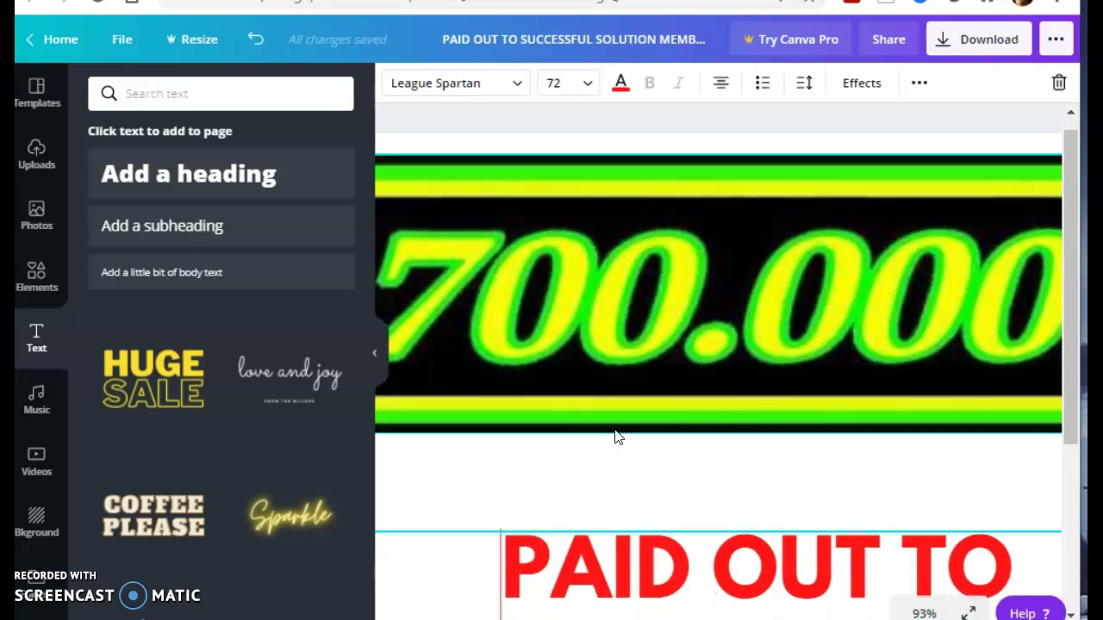
{"action": "scroll", "coordinate": [614, 429], "scroll_direction": "down", "scroll_amount": 5}
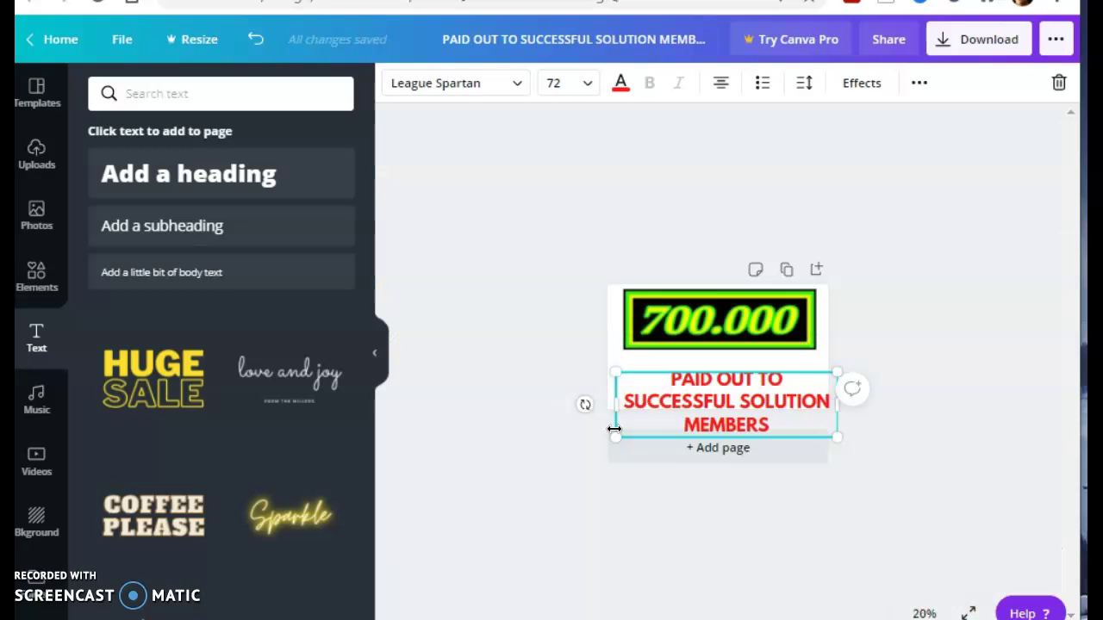
{"action": "scroll", "coordinate": [614, 429], "scroll_direction": "up", "scroll_amount": 5}
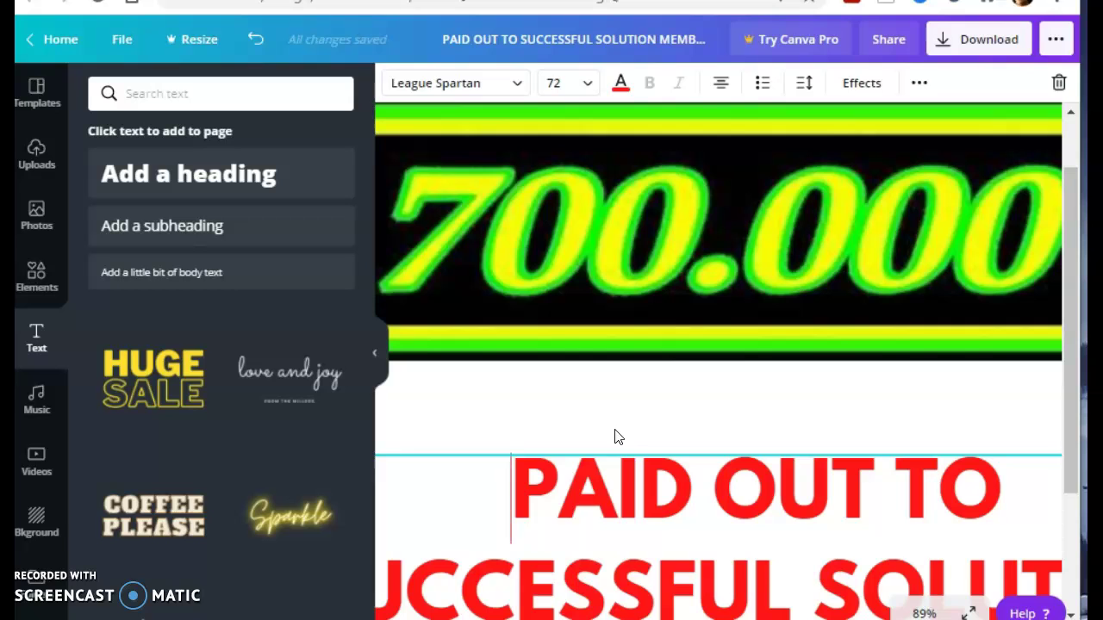
{"action": "scroll", "coordinate": [614, 437], "scroll_direction": "down", "scroll_amount": 1}
{"action": "scroll", "coordinate": [615, 434], "scroll_direction": "down", "scroll_amount": 3}
{"action": "left_click", "coordinate": [648, 441]}
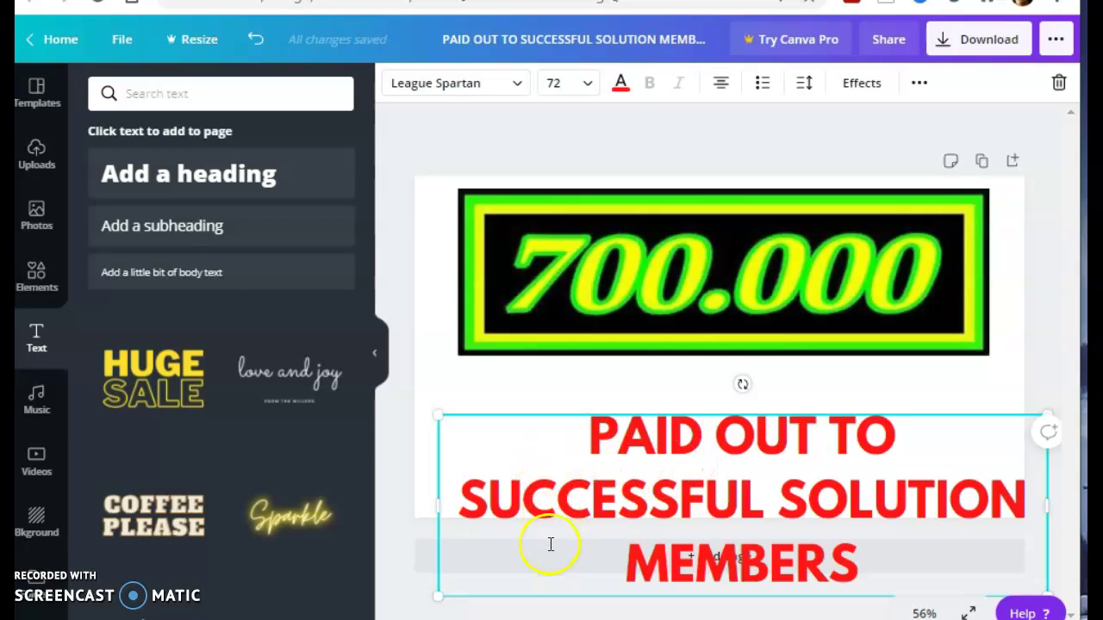
{"action": "left_click", "coordinate": [534, 445]}
{"action": "left_click", "coordinate": [916, 443]}
{"action": "left_click", "coordinate": [895, 531]}
{"action": "left_click", "coordinate": [928, 453]}
{"action": "left_click_drag", "start_coordinate": [716, 435], "coordinate": [765, 508]}
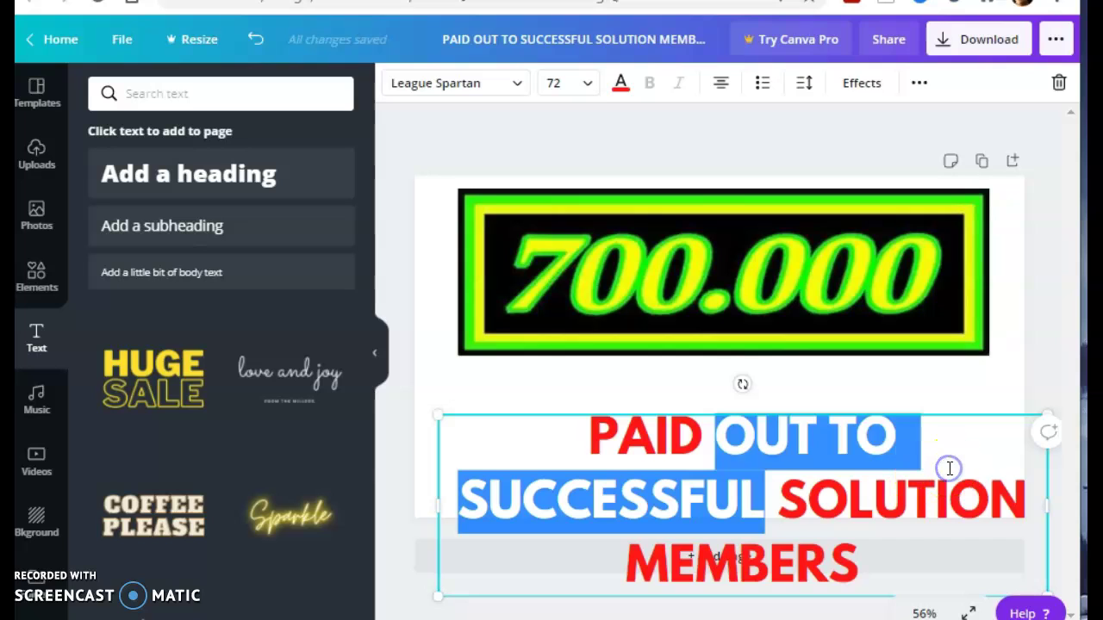
{"action": "left_click", "coordinate": [952, 441]}
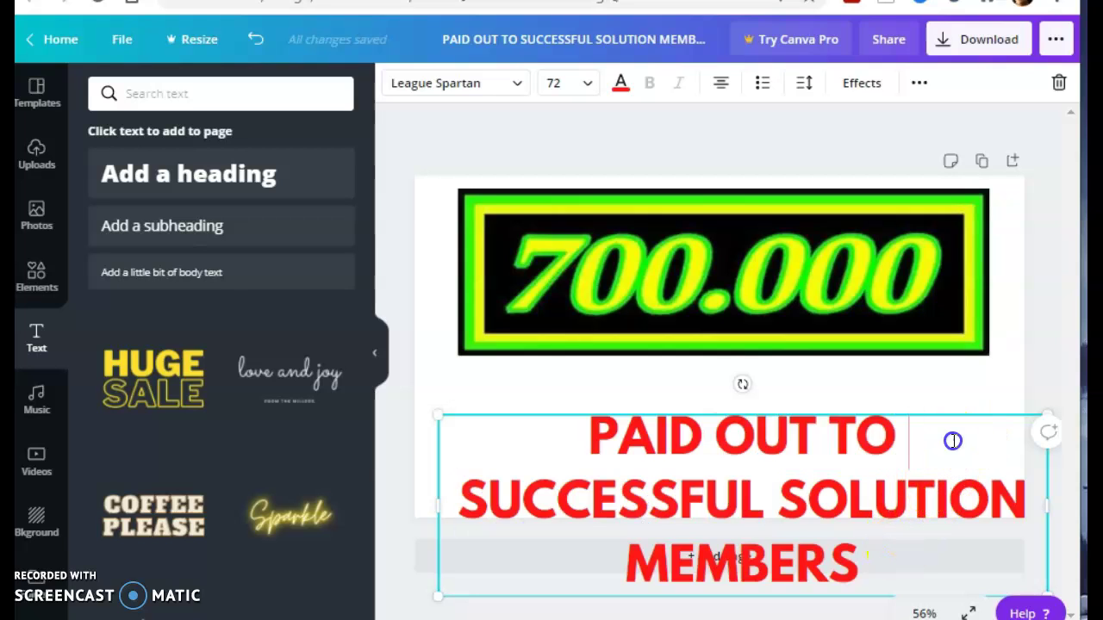
{"action": "left_click", "coordinate": [930, 463]}
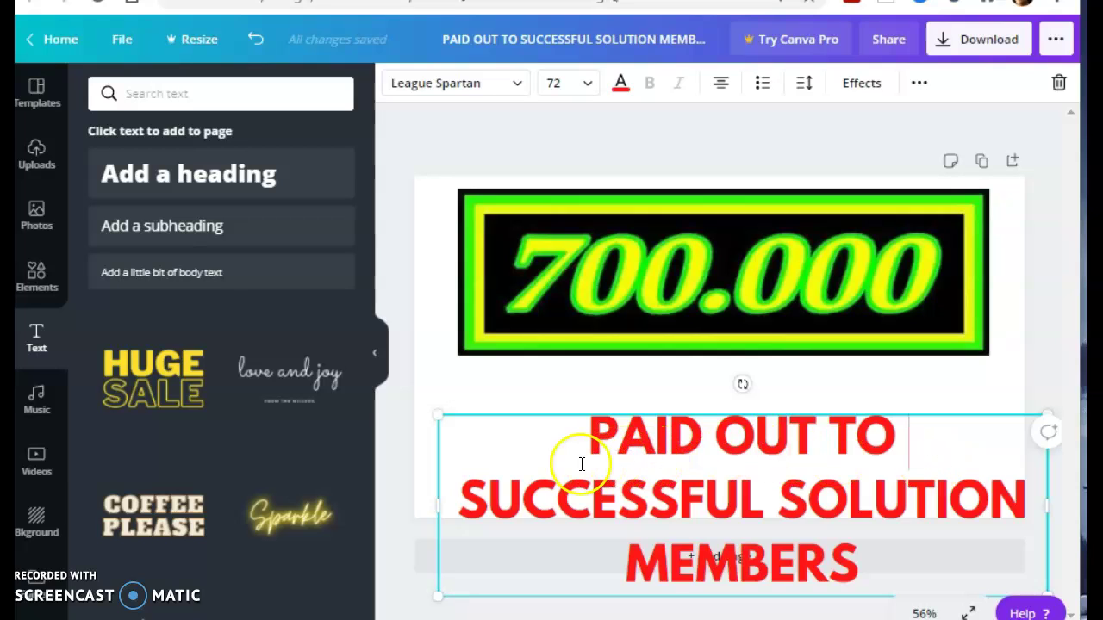
{"action": "left_click", "coordinate": [547, 451]}
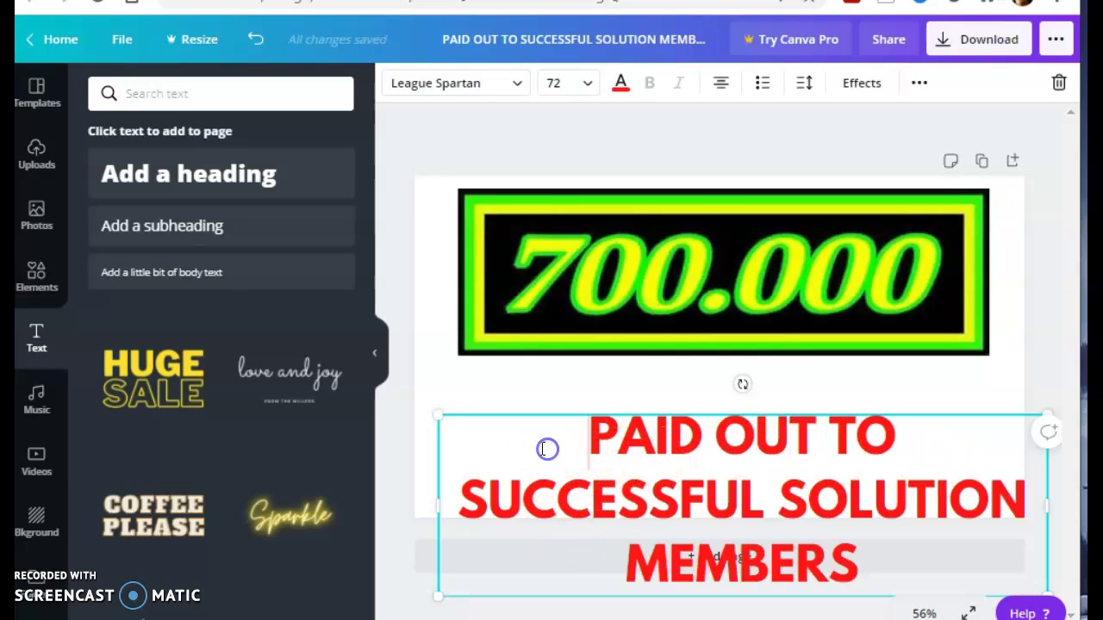
{"action": "left_click", "coordinate": [517, 444]}
{"action": "key", "text": "shift+Down"}
{"action": "key", "text": "shift+Down"}
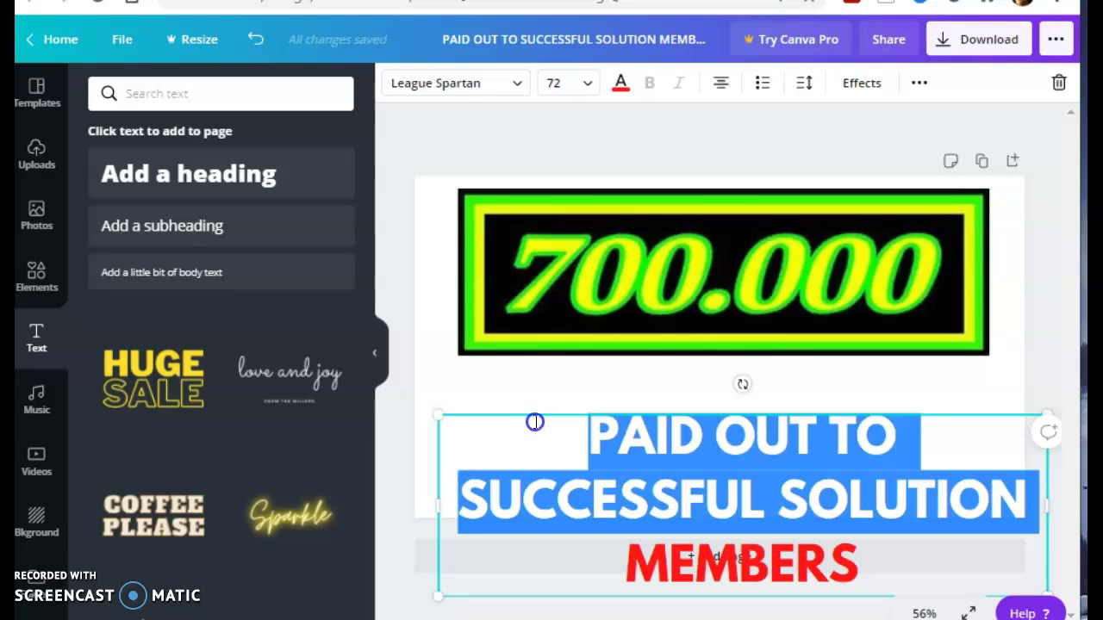
{"action": "left_click", "coordinate": [536, 426]}
{"action": "left_click", "coordinate": [542, 425]}
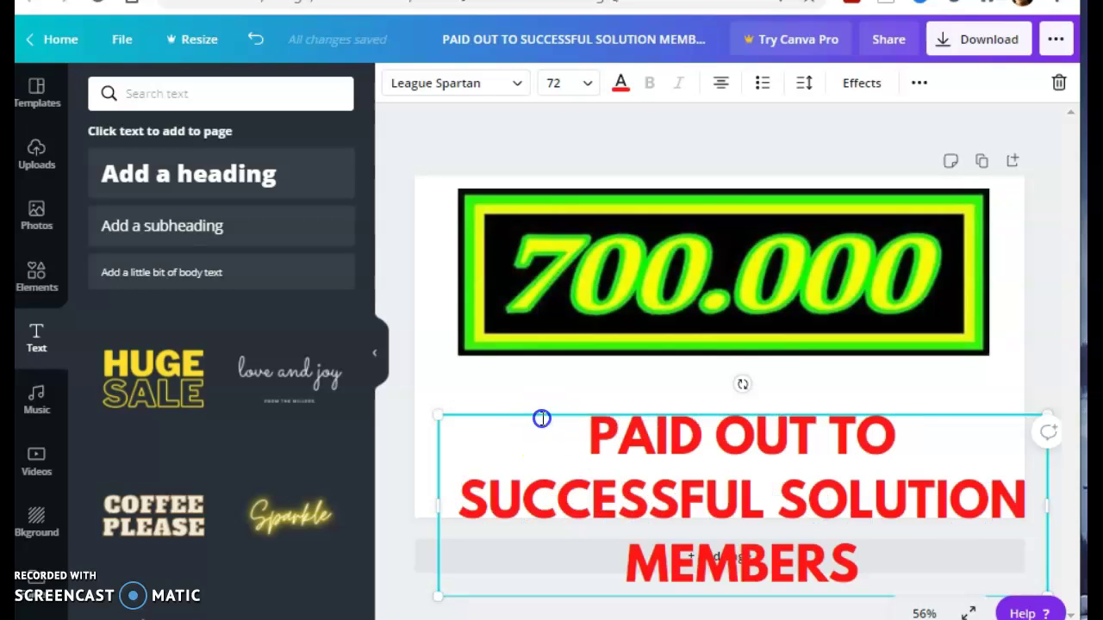
Move the heading up directly beneath the 700.000 image and shift both slightly higher so all three text lines fit on the page.
{"action": "left_click_drag", "start_coordinate": [539, 412], "coordinate": [529, 359]}
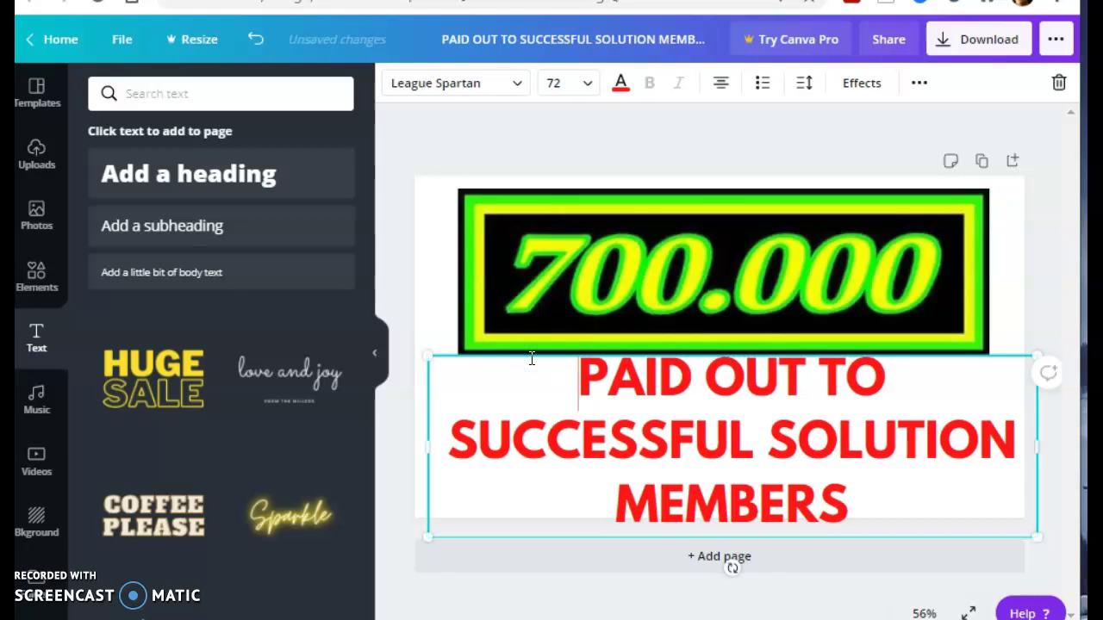
{"action": "left_click", "coordinate": [729, 278]}
{"action": "left_click_drag", "start_coordinate": [729, 277], "coordinate": [729, 270]}
{"action": "left_click", "coordinate": [722, 375]}
{"action": "left_click_drag", "start_coordinate": [706, 435], "coordinate": [707, 421]}
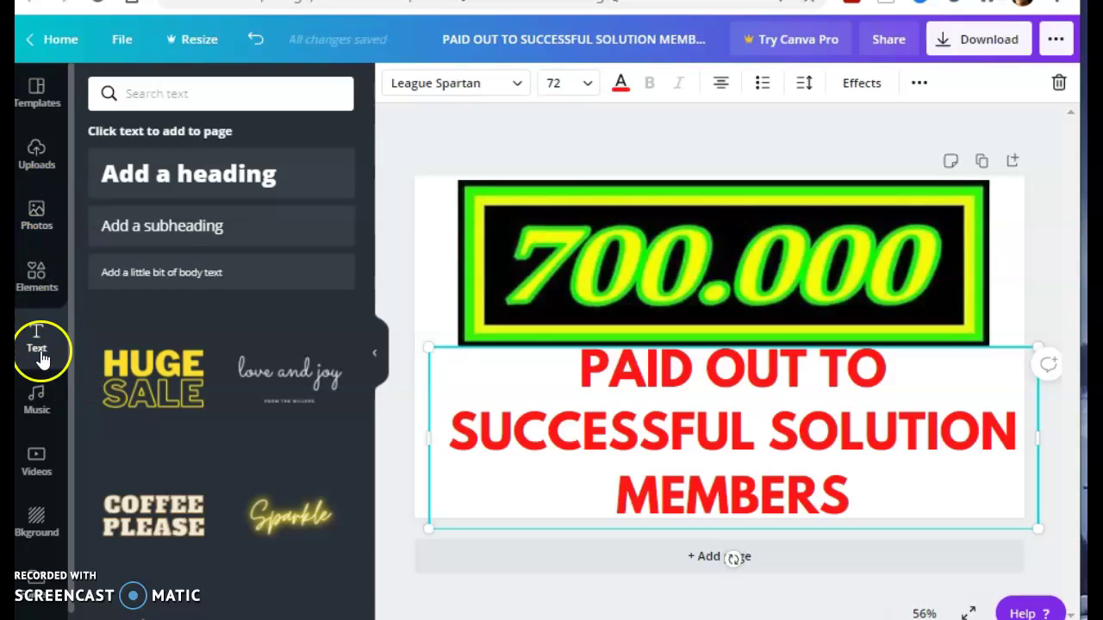
Try the recently used yellow-orange and red dotted backgrounds on the page, and settle on the black fireworks background.
{"action": "left_click", "coordinate": [35, 517]}
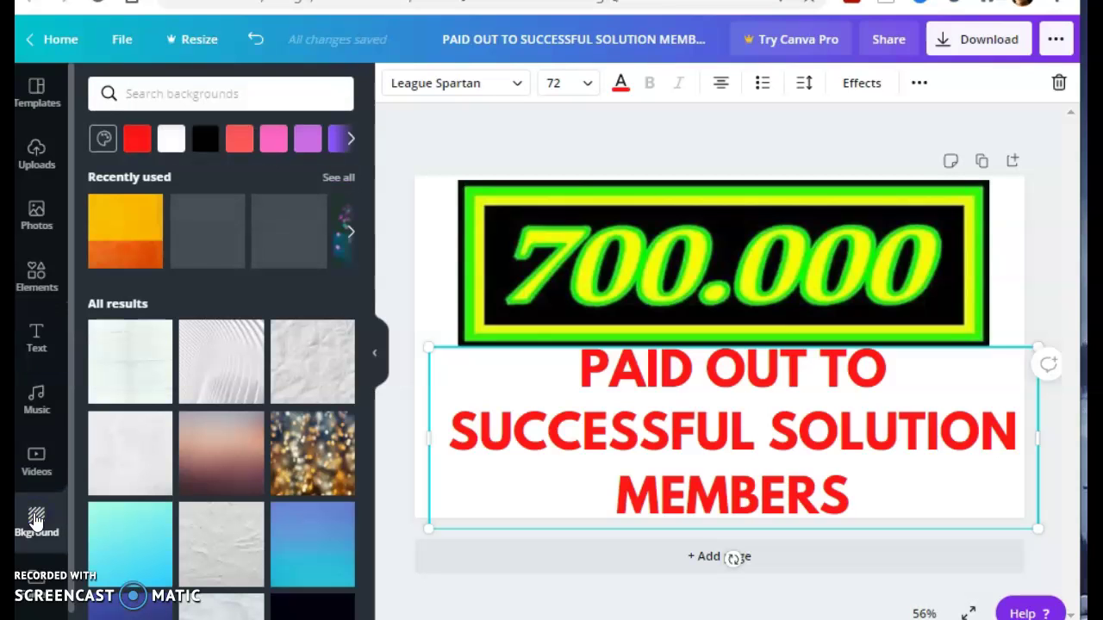
{"action": "left_click", "coordinate": [111, 233]}
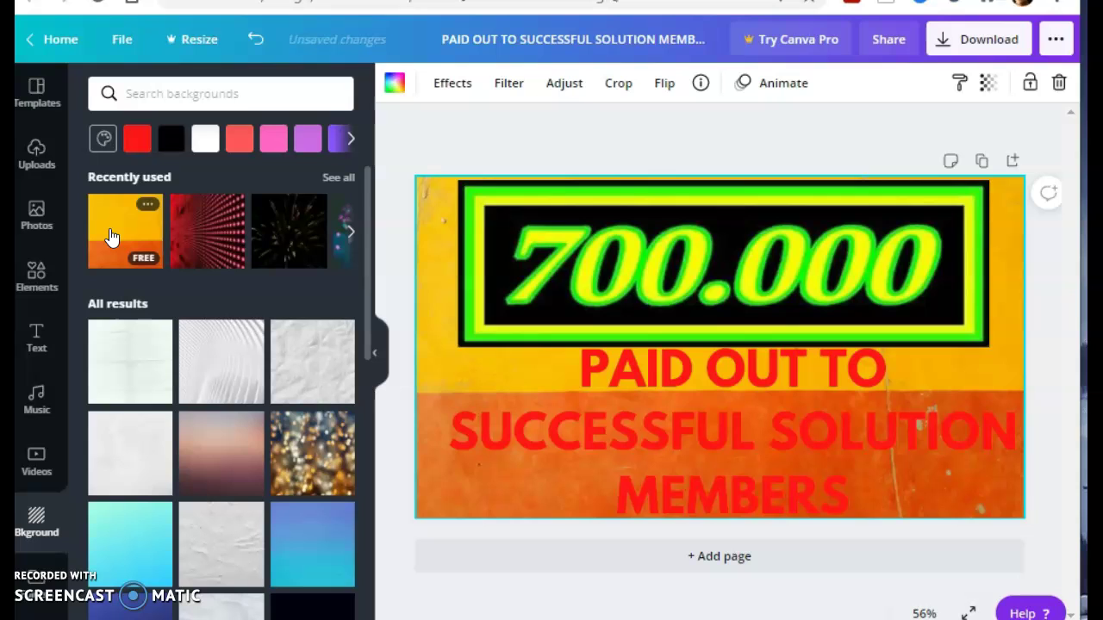
{"action": "left_click", "coordinate": [212, 231]}
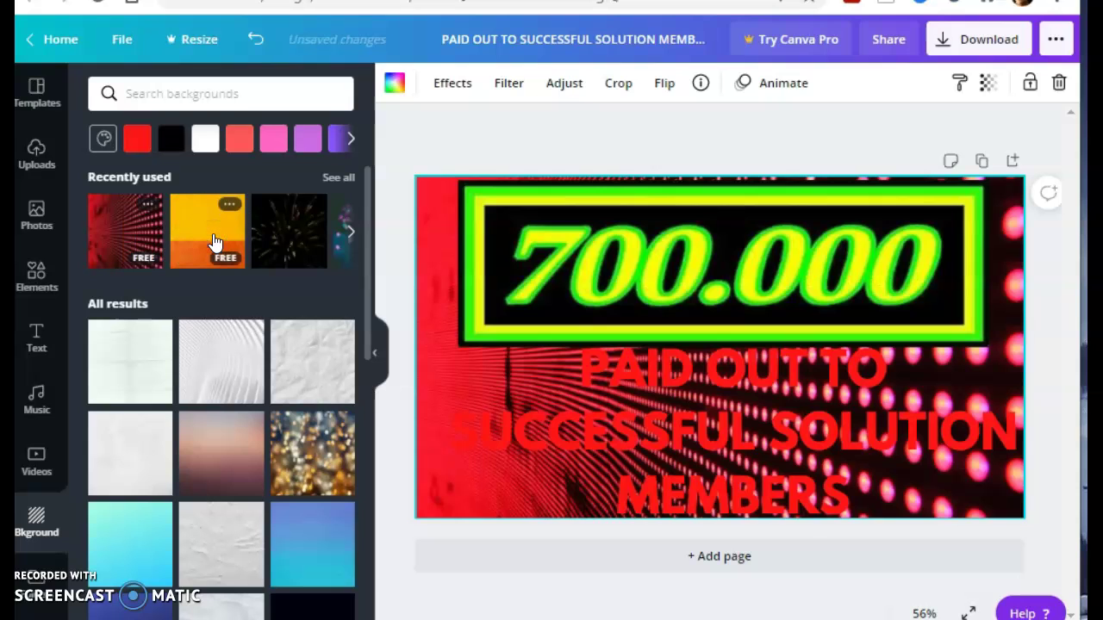
{"action": "left_click", "coordinate": [284, 233]}
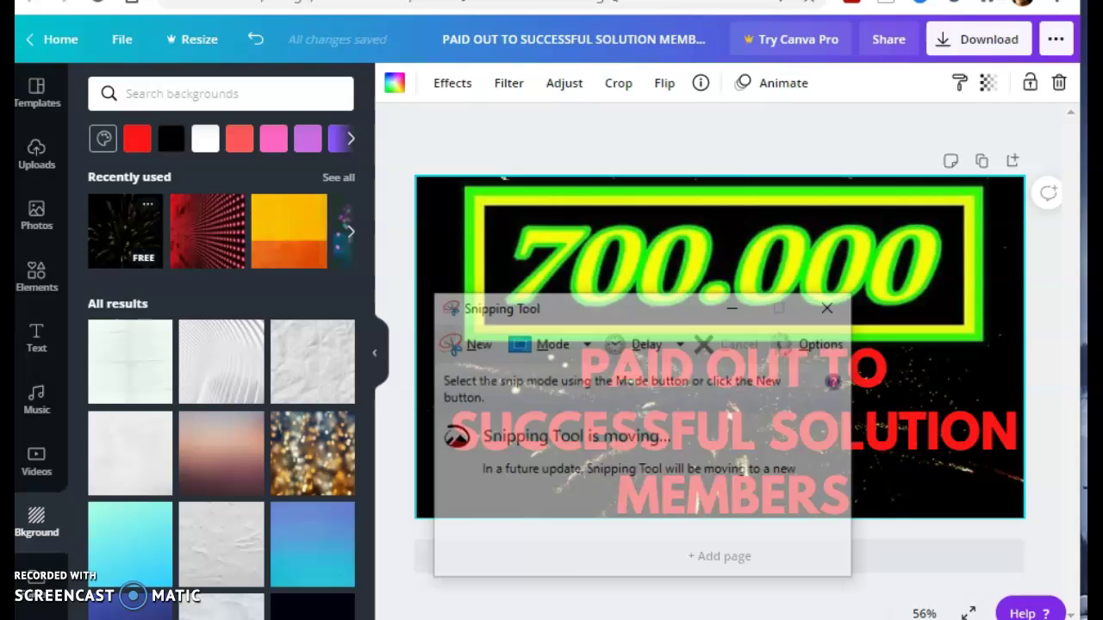
Try to capture the thumbnail page as a rectangular snip with the Snipping Tool, and close the capture without saving.
{"action": "left_click", "coordinate": [517, 342]}
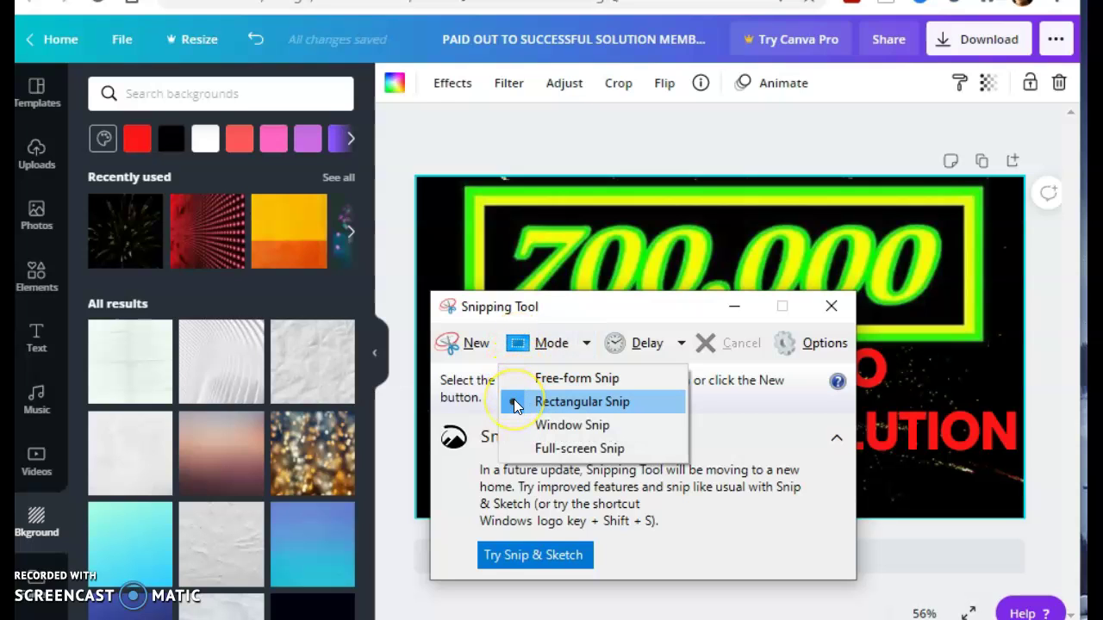
{"action": "left_click", "coordinate": [514, 403]}
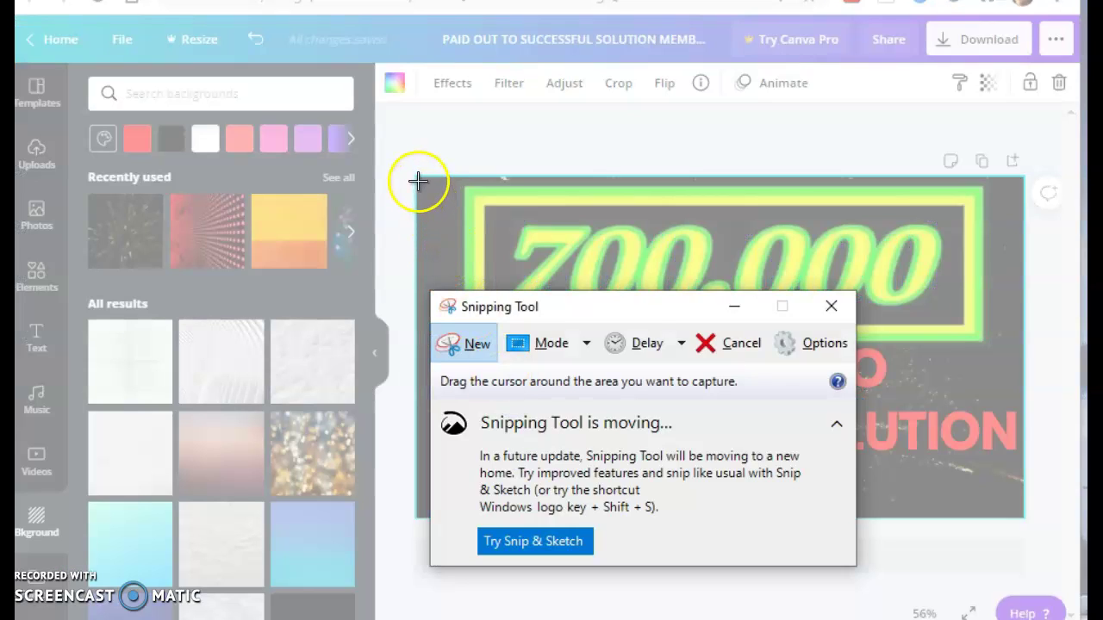
{"action": "left_click_drag", "start_coordinate": [413, 174], "coordinate": [853, 504]}
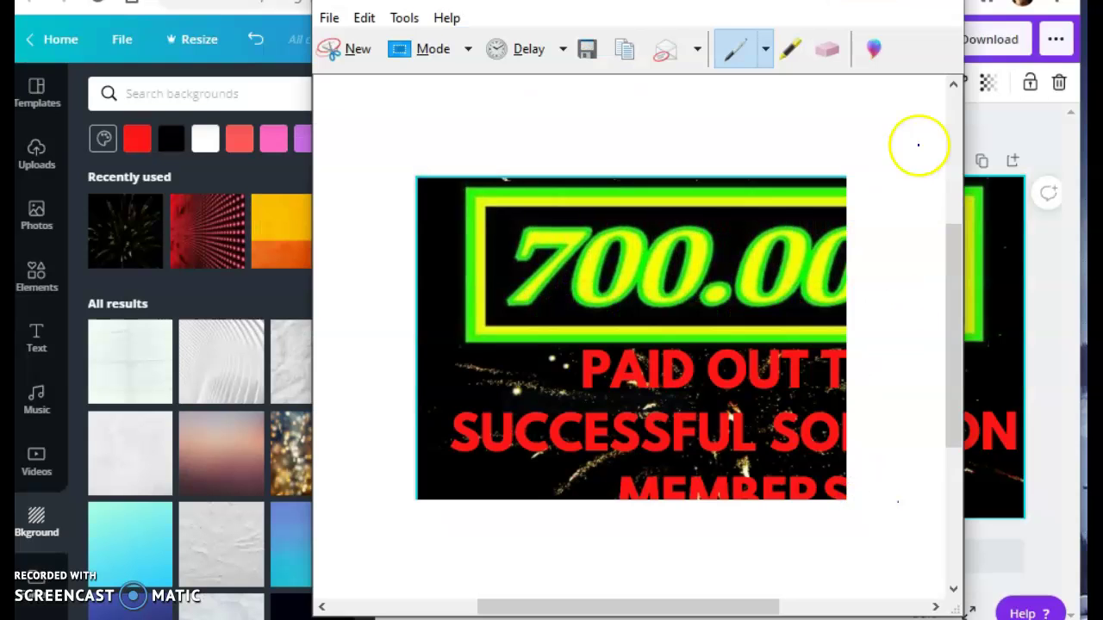
{"action": "left_click", "coordinate": [936, 5]}
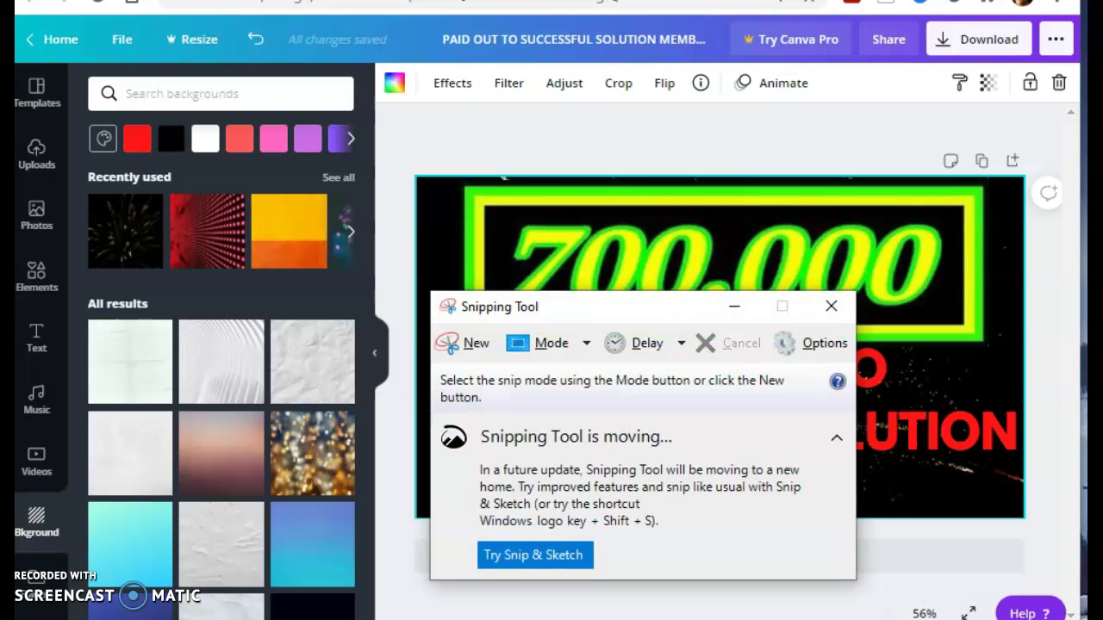
Retake the rectangular snip across the full width and height of the thumbnail page.
{"action": "left_click", "coordinate": [519, 343]}
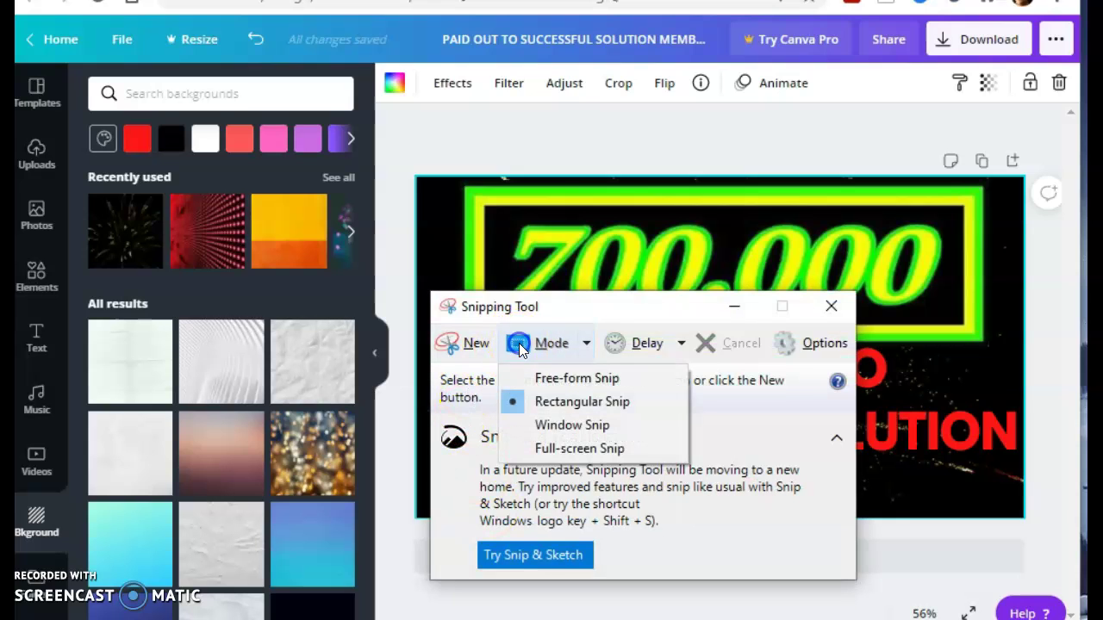
{"action": "left_click", "coordinate": [512, 398]}
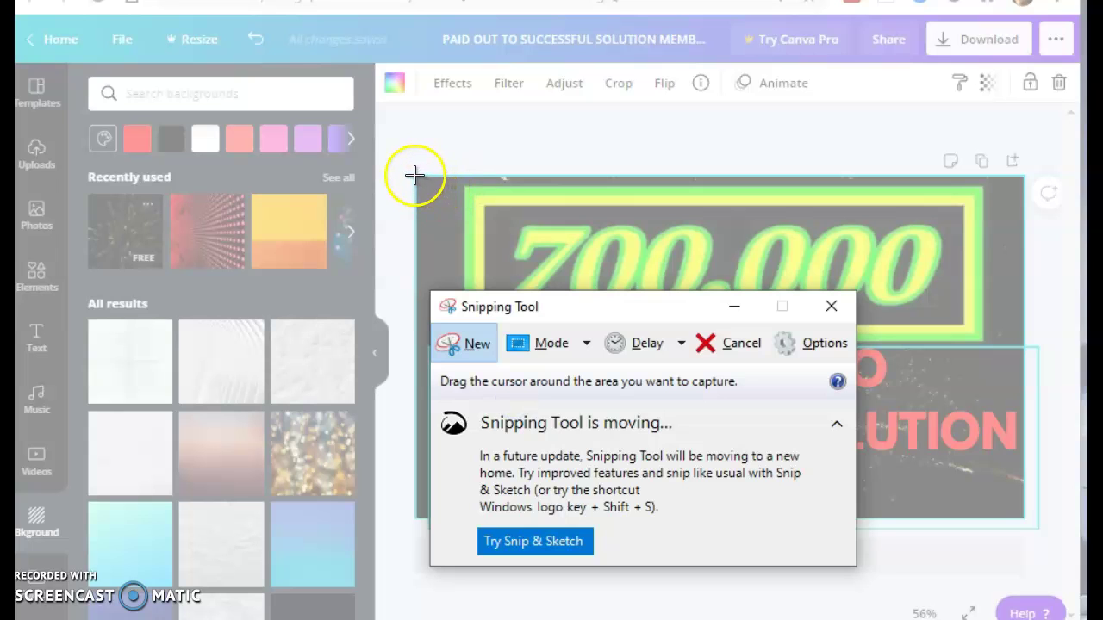
{"action": "left_click_drag", "start_coordinate": [416, 176], "coordinate": [1018, 520]}
{"action": "left_click", "coordinate": [929, 581]}
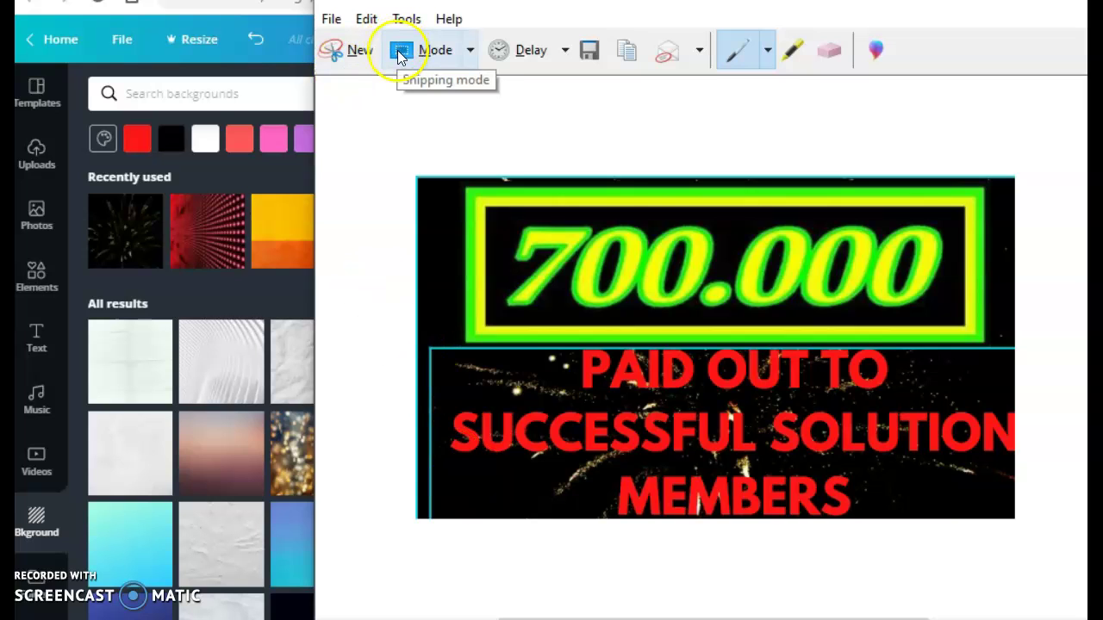
Try to start another rectangular snip from the capture window, and close that capture without saving.
{"action": "left_click", "coordinate": [398, 54]}
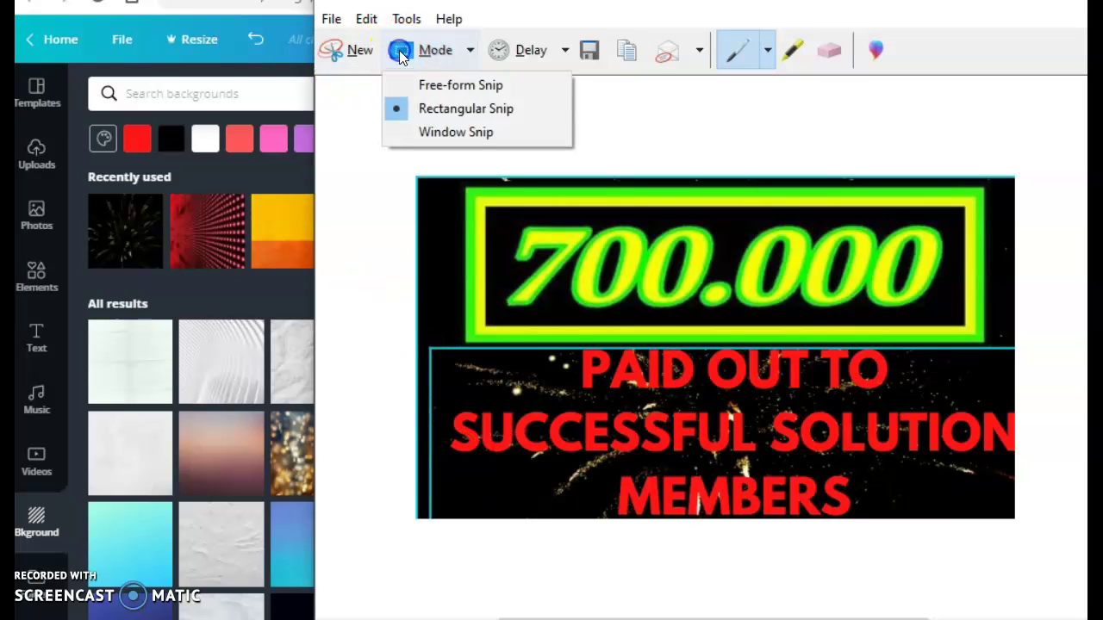
{"action": "left_click", "coordinate": [399, 103]}
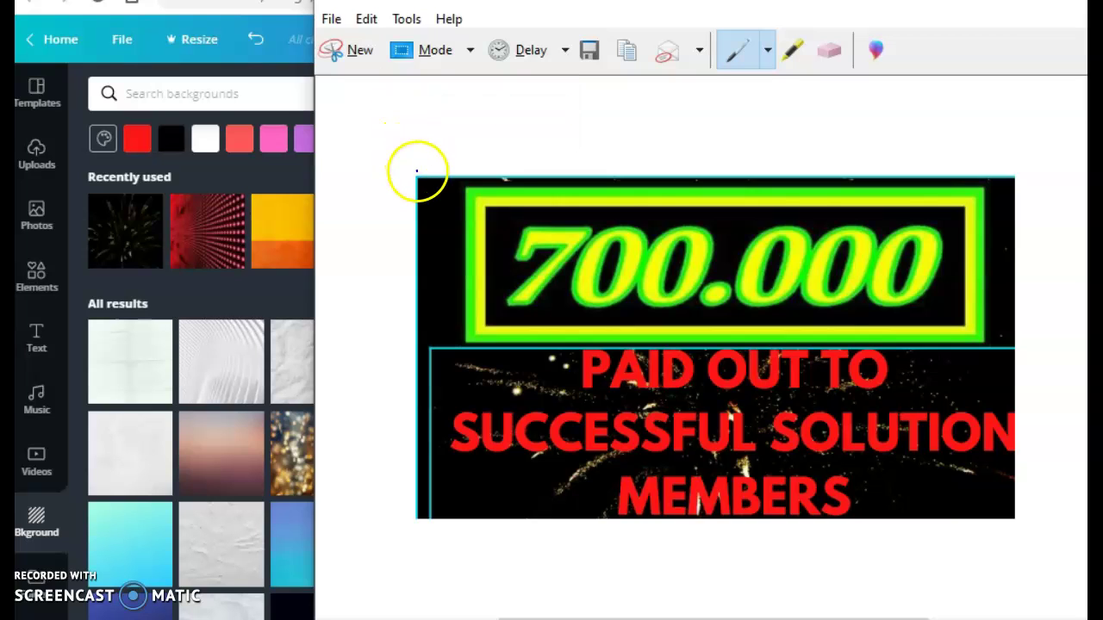
{"action": "left_click", "coordinate": [401, 52]}
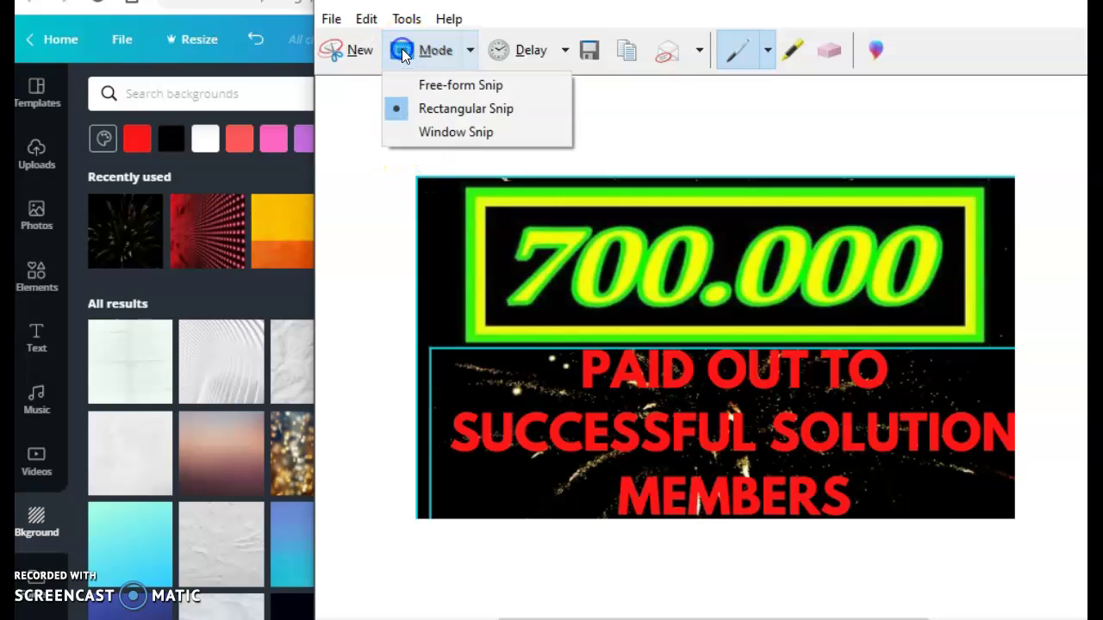
{"action": "left_click", "coordinate": [396, 109]}
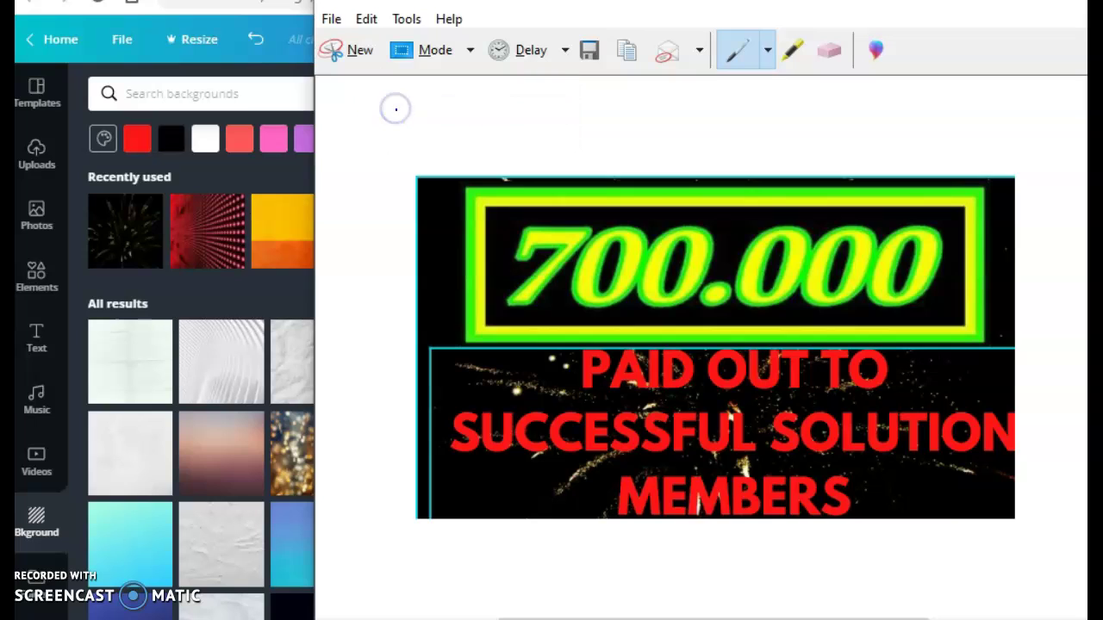
{"action": "left_click_drag", "start_coordinate": [425, 183], "coordinate": [425, 184]}
{"action": "left_click", "coordinate": [1083, 4]}
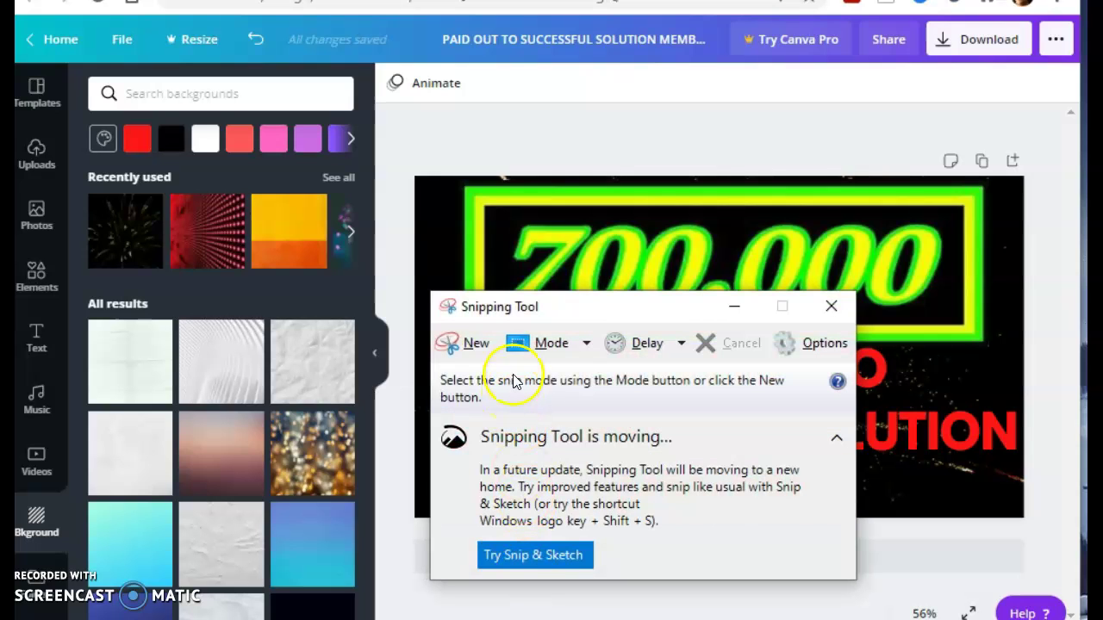
Capture the entire thumbnail page from corner to corner as a new rectangular snip.
{"action": "left_click", "coordinate": [518, 344]}
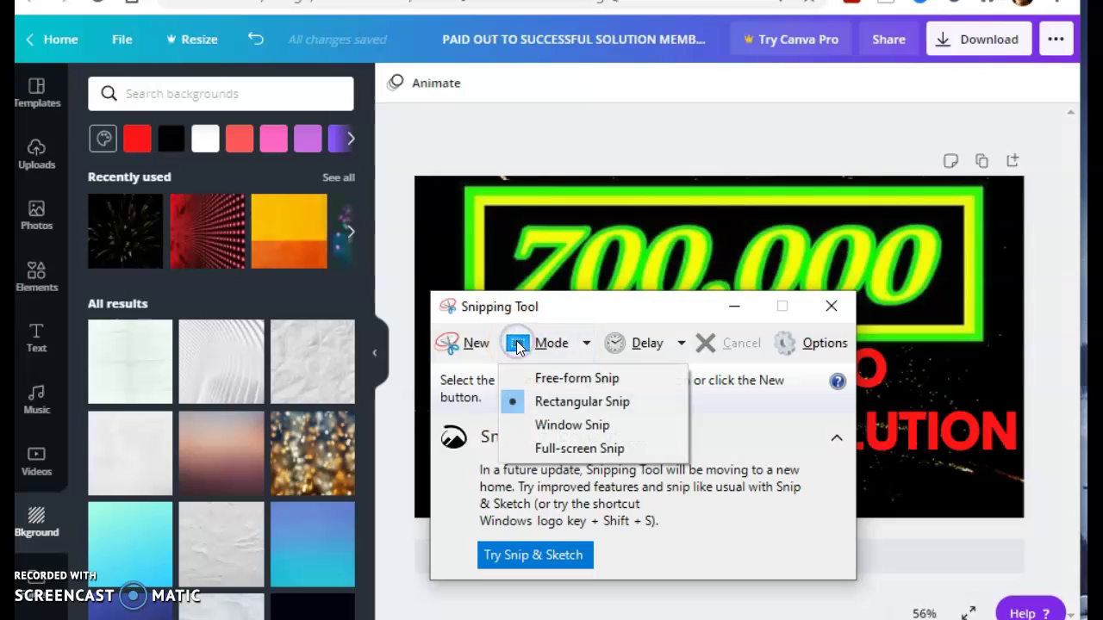
{"action": "left_click", "coordinate": [564, 402]}
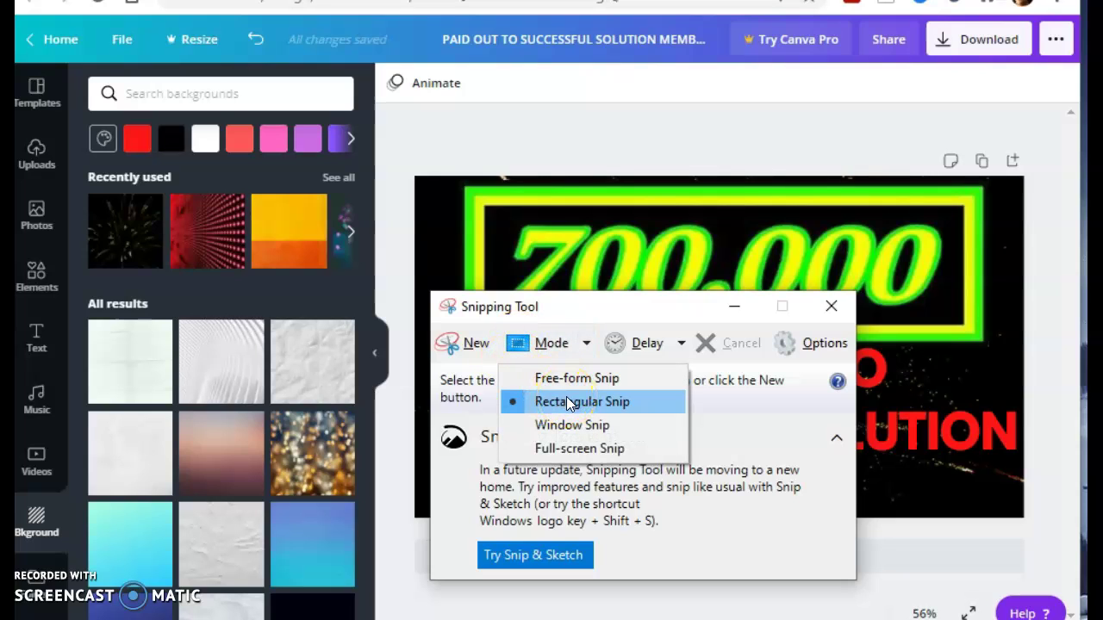
{"action": "left_click", "coordinate": [533, 401]}
{"action": "left_click", "coordinate": [517, 400]}
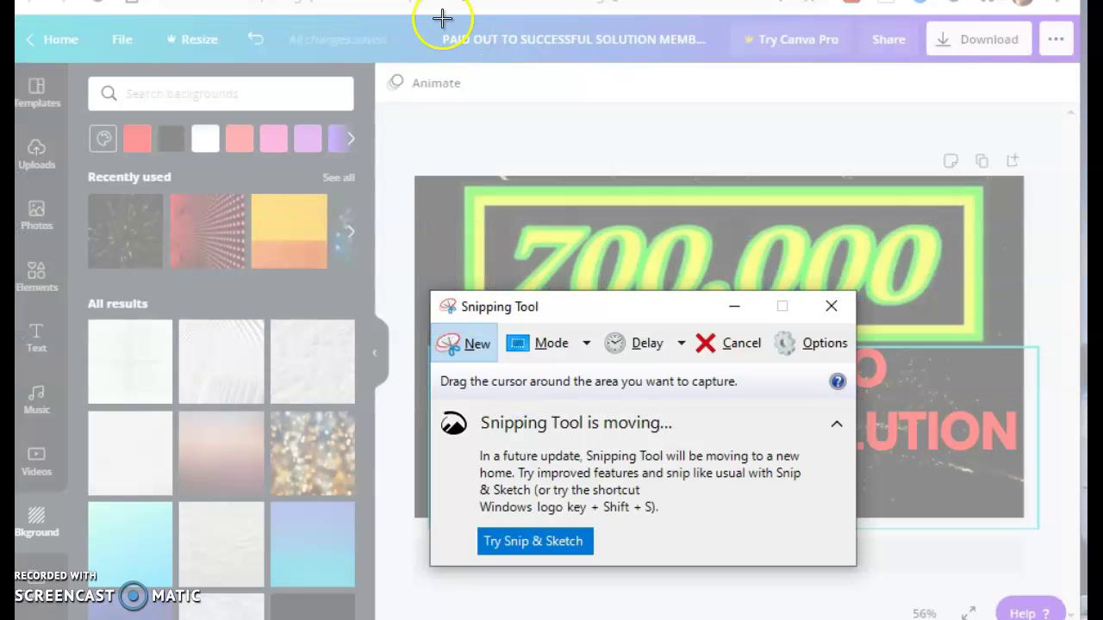
{"action": "left_click", "coordinate": [414, 172]}
{"action": "left_click_drag", "start_coordinate": [417, 175], "coordinate": [1022, 522]}
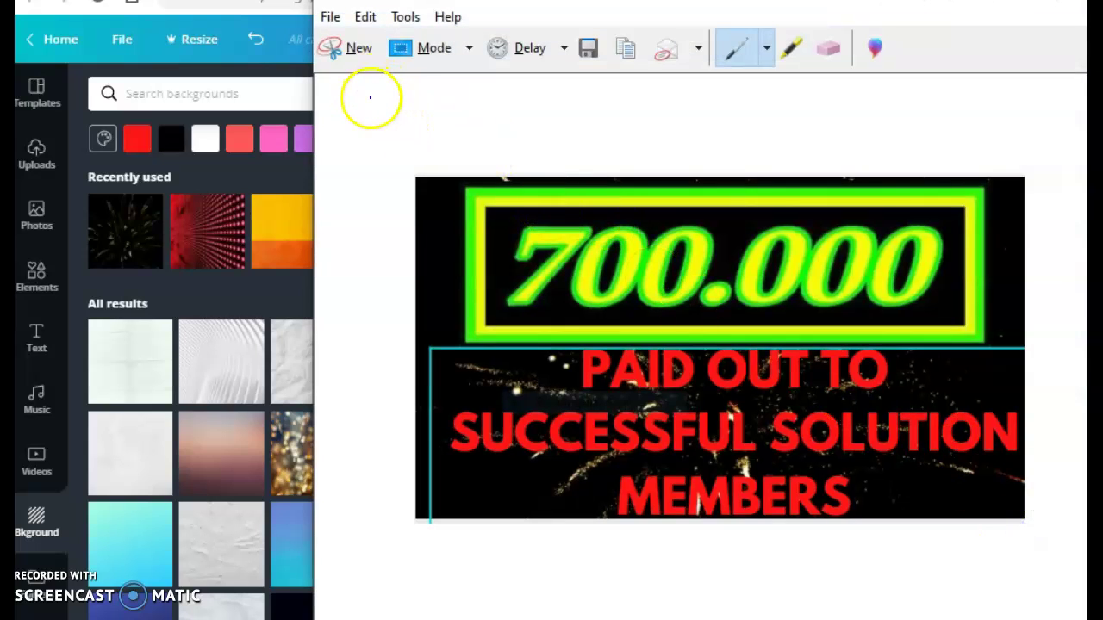
Save the snip in the Downloads folder as a PNG named "Capture.PNG 700k image thumbnail", and close the Snipping Tool.
{"action": "left_click", "coordinate": [329, 16]}
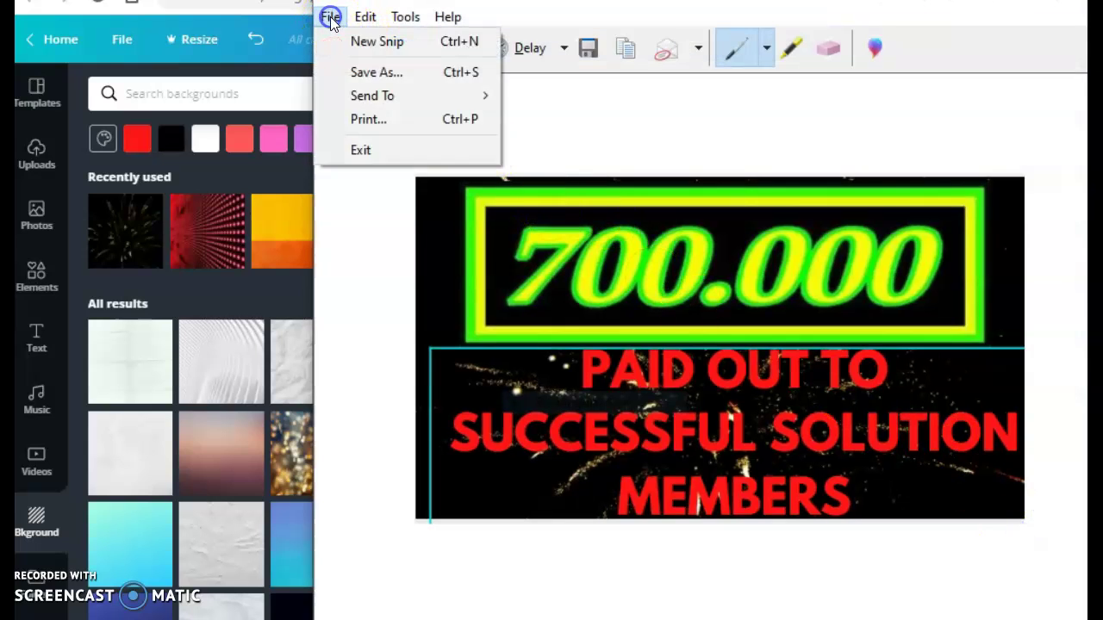
{"action": "left_click", "coordinate": [366, 72]}
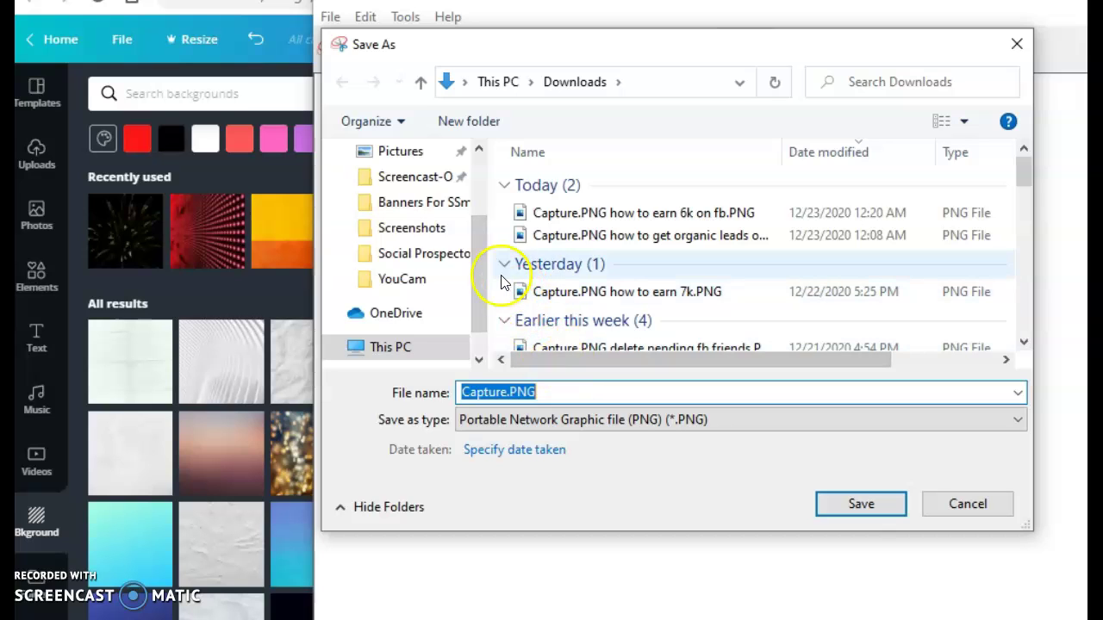
{"action": "scroll", "coordinate": [475, 229], "scroll_direction": "up", "scroll_amount": 1}
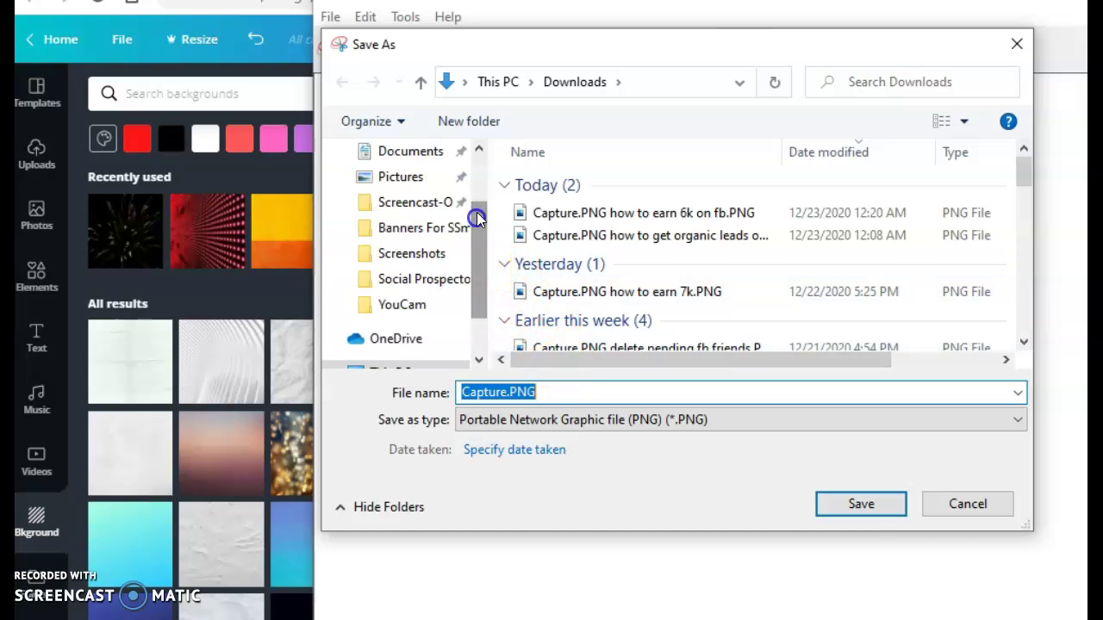
{"action": "left_click_drag", "start_coordinate": [475, 214], "coordinate": [475, 187]}
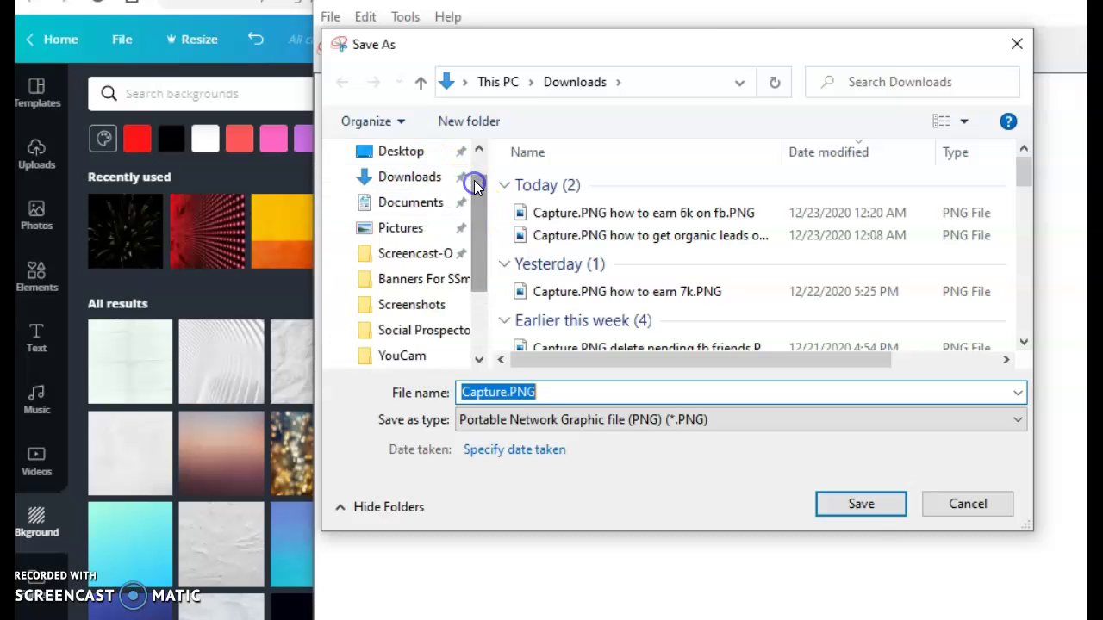
{"action": "left_click", "coordinate": [431, 177]}
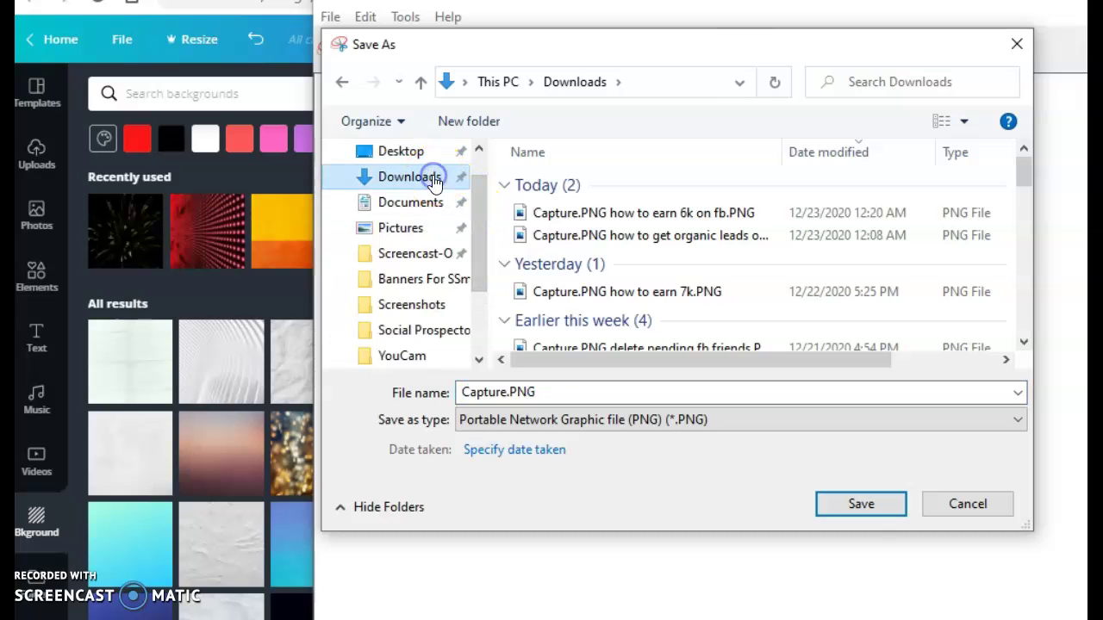
{"action": "left_click", "coordinate": [547, 386]}
{"action": "left_click", "coordinate": [546, 389]}
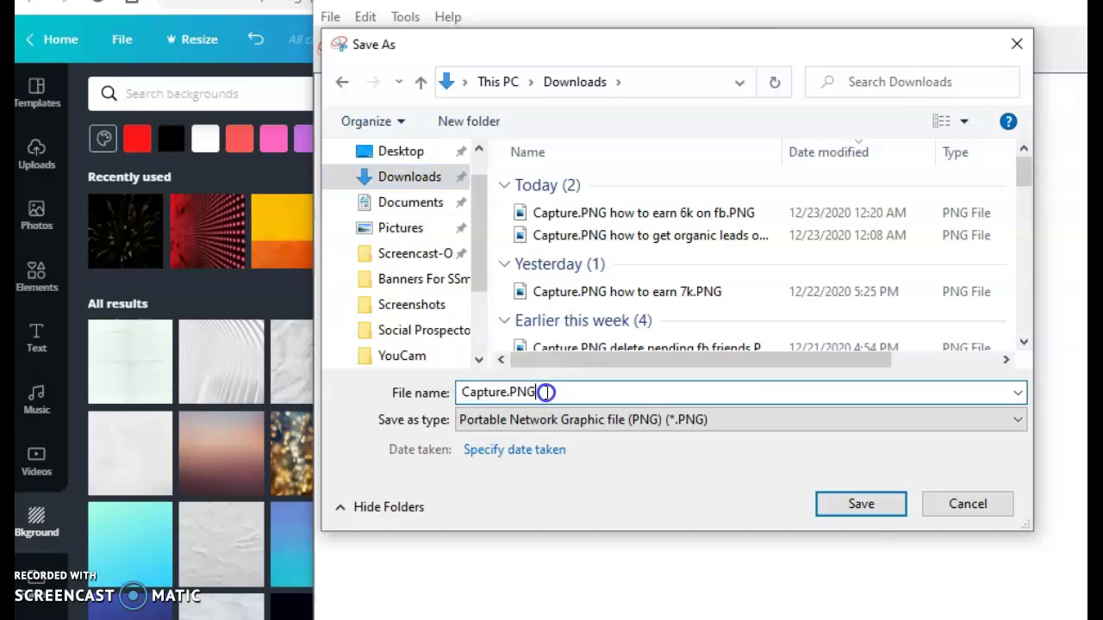
{"action": "type", "text": "700k image thumbnail"}
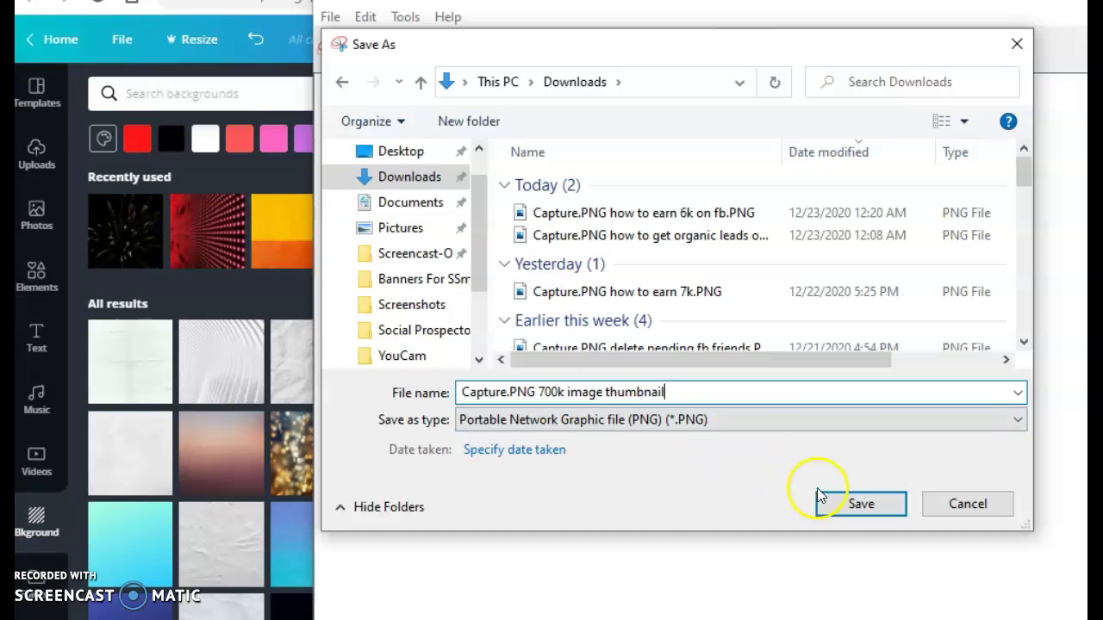
{"action": "left_click", "coordinate": [823, 500]}
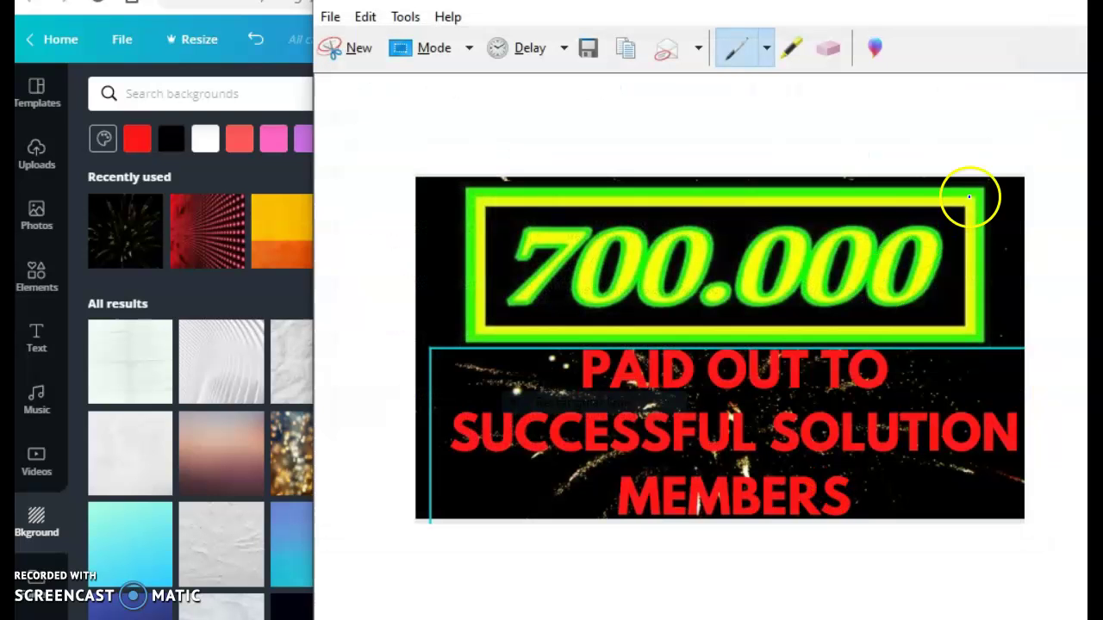
{"action": "left_click", "coordinate": [1062, 1]}
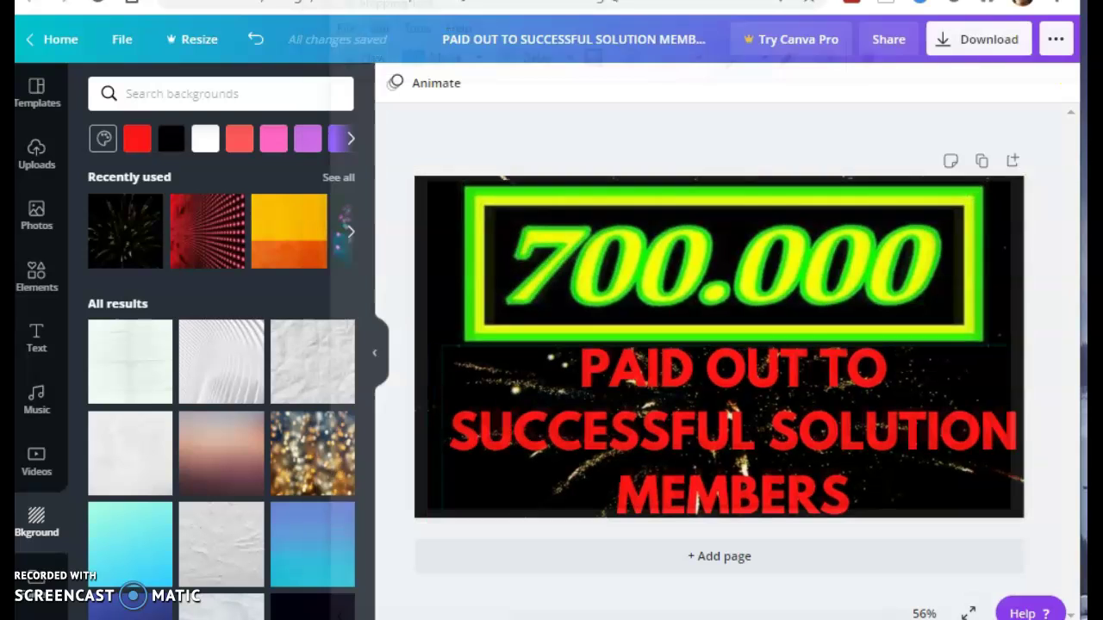